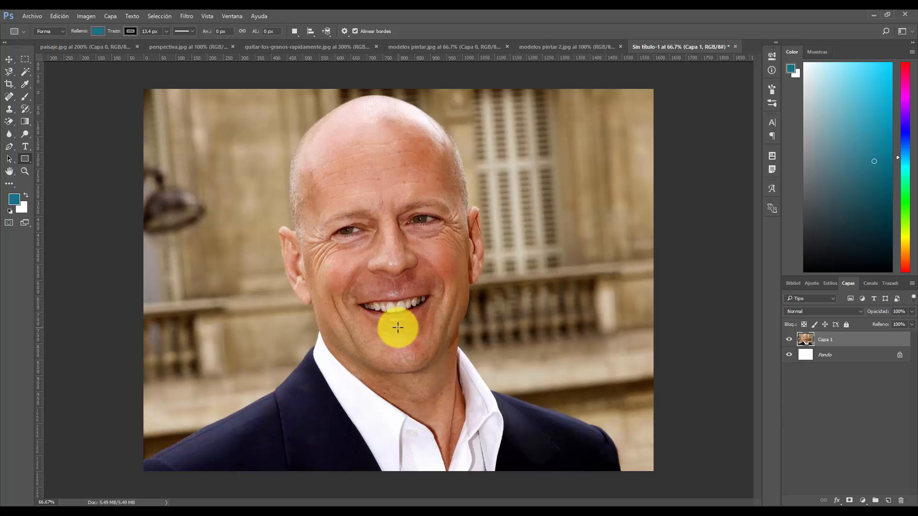
# Activate the standard Pen tool and review the other pen and anchor point tools in its group.
pyautogui.click(23, 136)
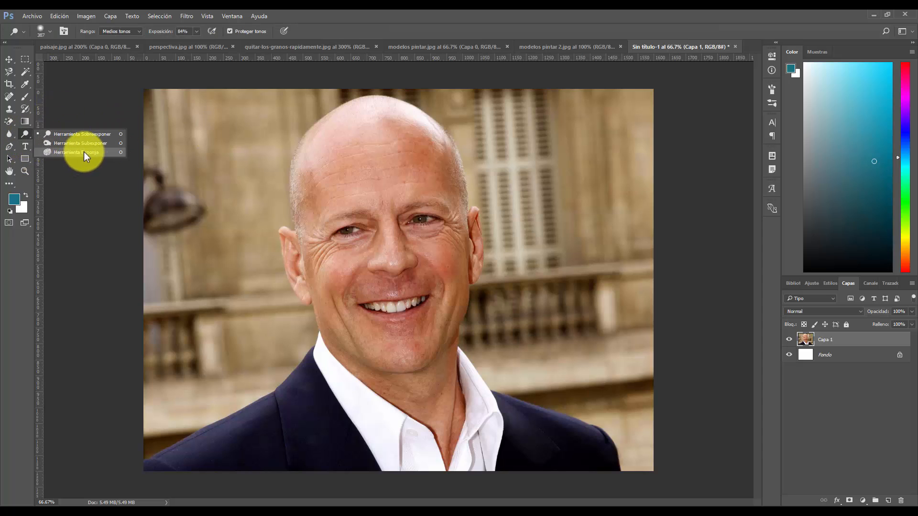
pyautogui.click(4, 148)
pyautogui.click(5, 147)
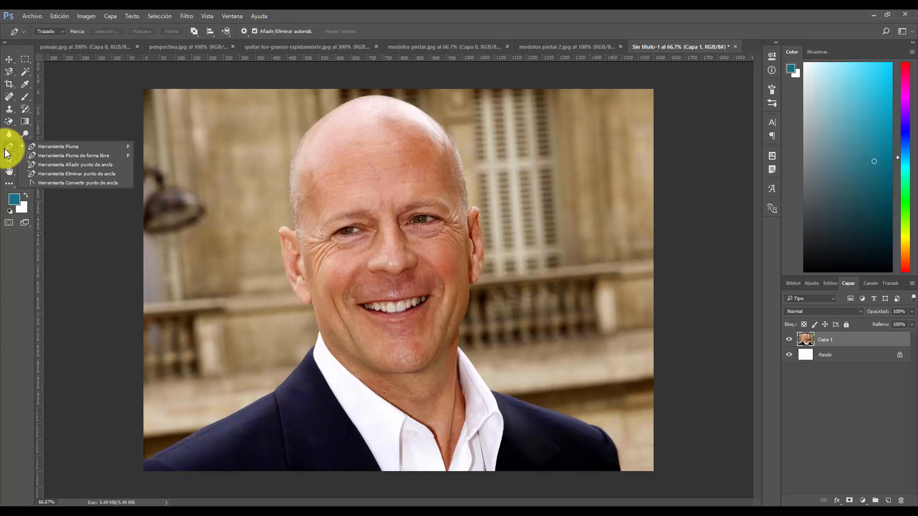
pyautogui.click(77, 149)
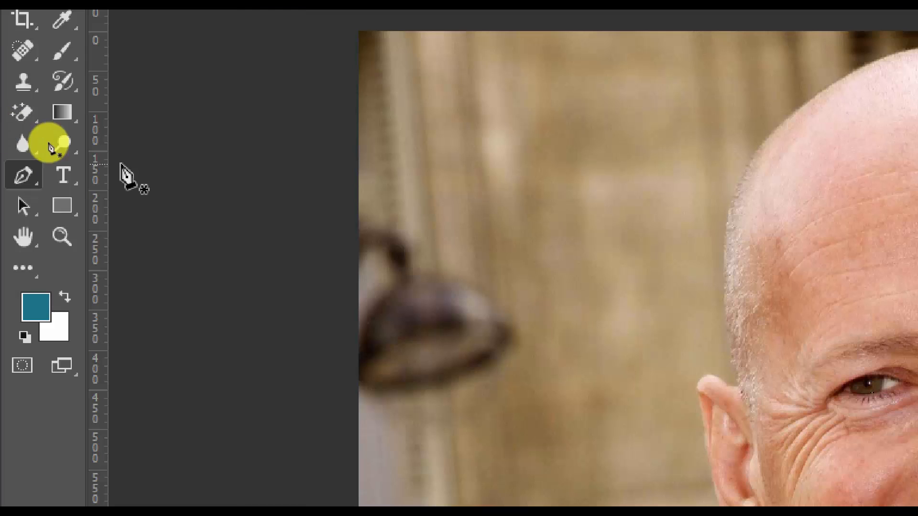
pyautogui.rightClick(23, 176)
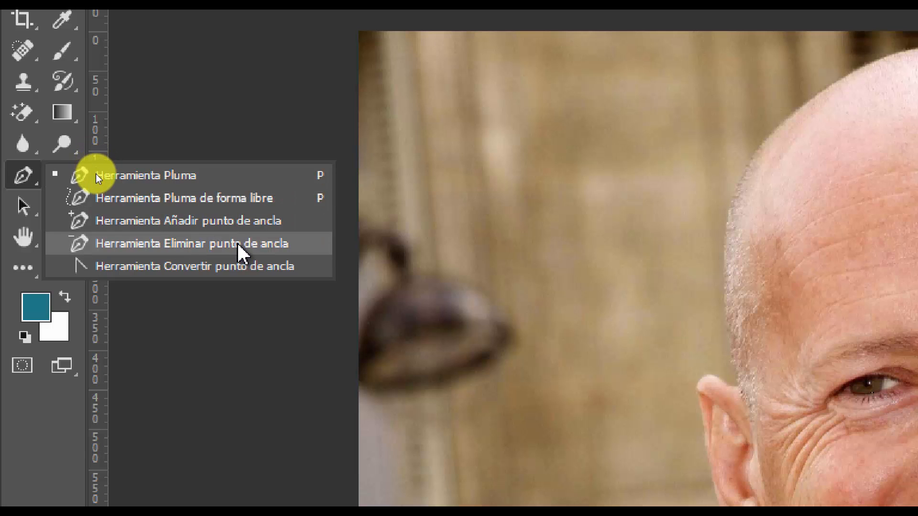
pyautogui.click(201, 218)
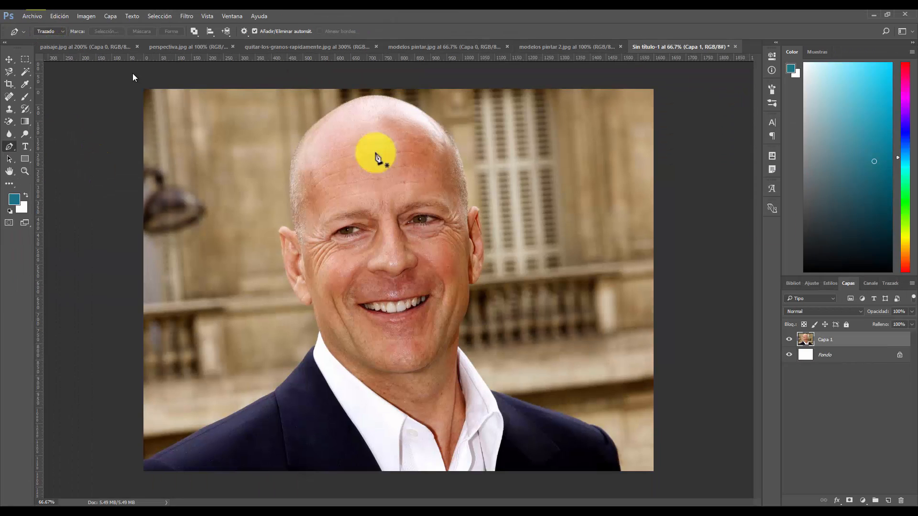
# Hide the portrait layer Capa 1 and unlock the white Fondo layer, keeping the Pen tool active for drawing on it.
pyautogui.click(789, 340)
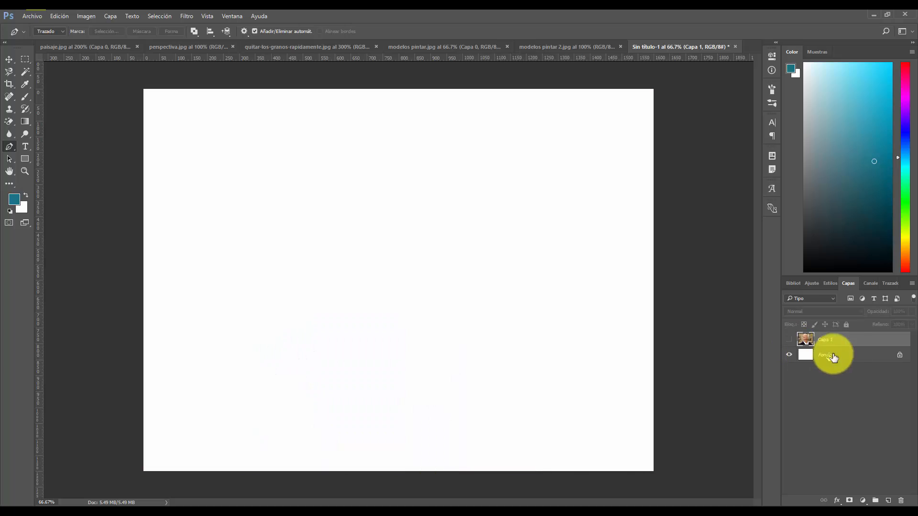
pyautogui.click(899, 355)
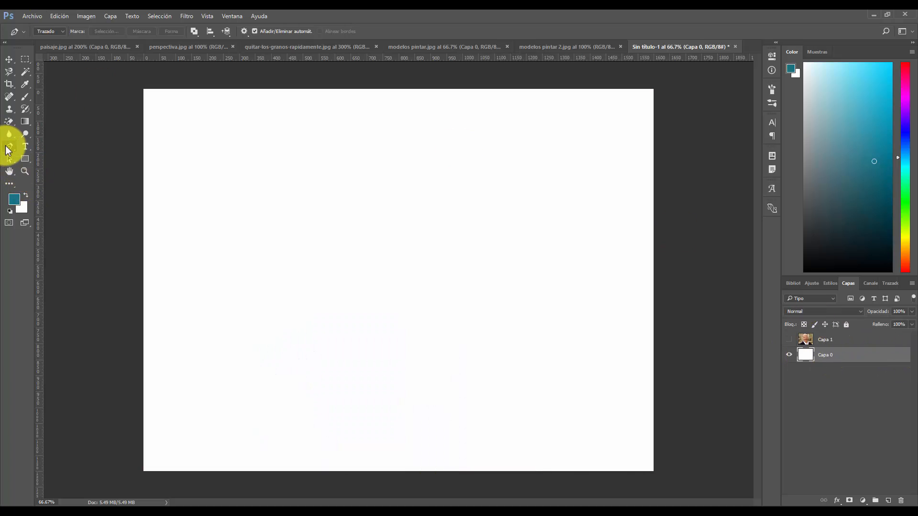
pyautogui.rightClick(7, 148)
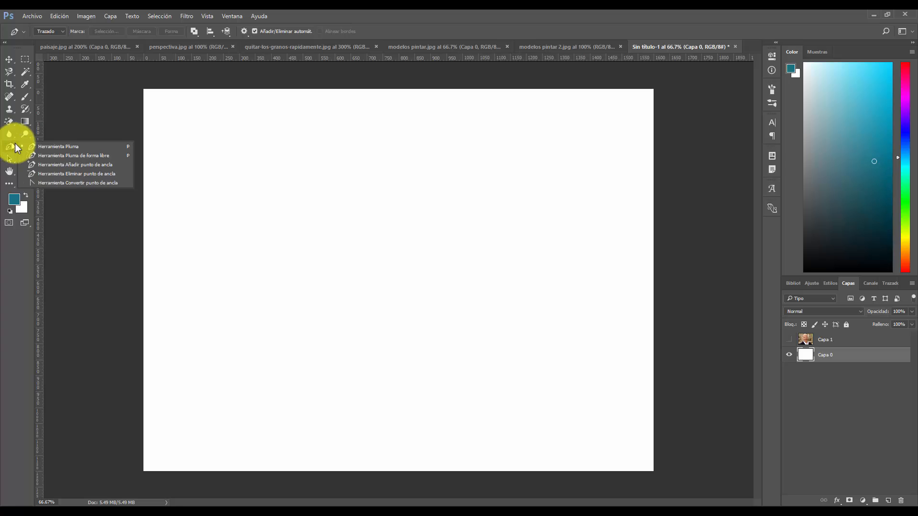
pyautogui.click(57, 145)
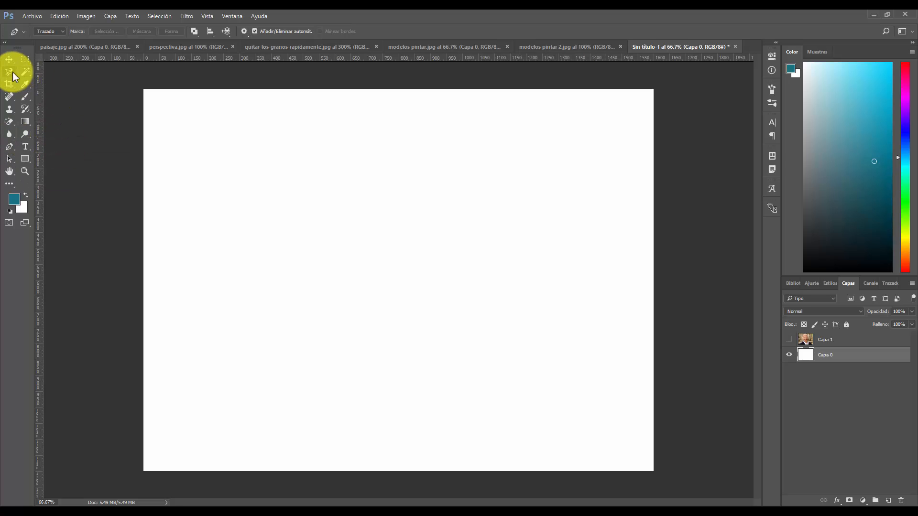
# Draw an open path of straight segments through six anchor points across the upper half of the white canvas with the Pen tool.
pyautogui.click(12, 71)
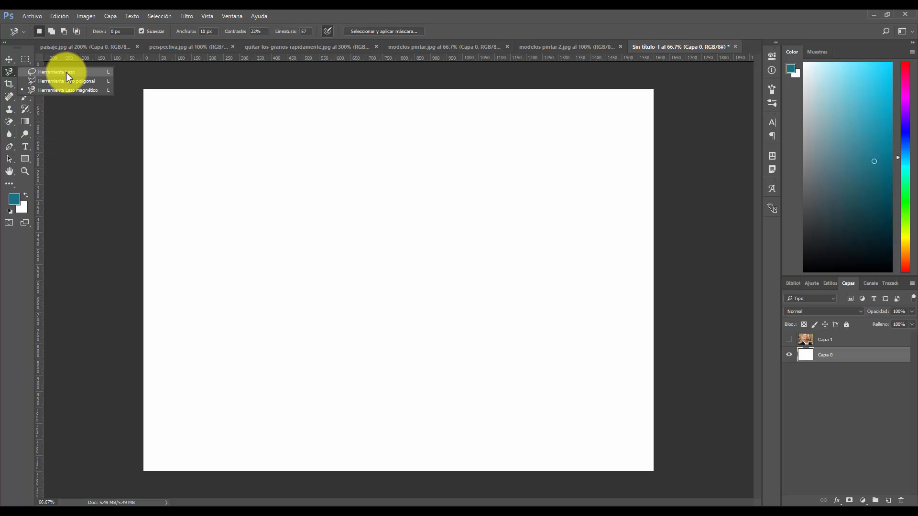
pyautogui.click(66, 73)
pyautogui.moveTo(9, 149); pyautogui.dragTo(54, 148)
pyautogui.click(206, 215)
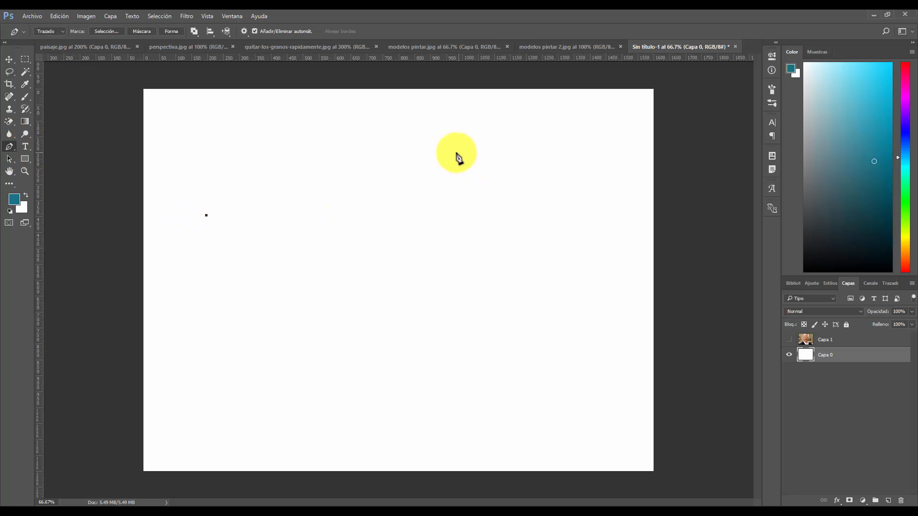
pyautogui.click(339, 163)
pyautogui.click(480, 240)
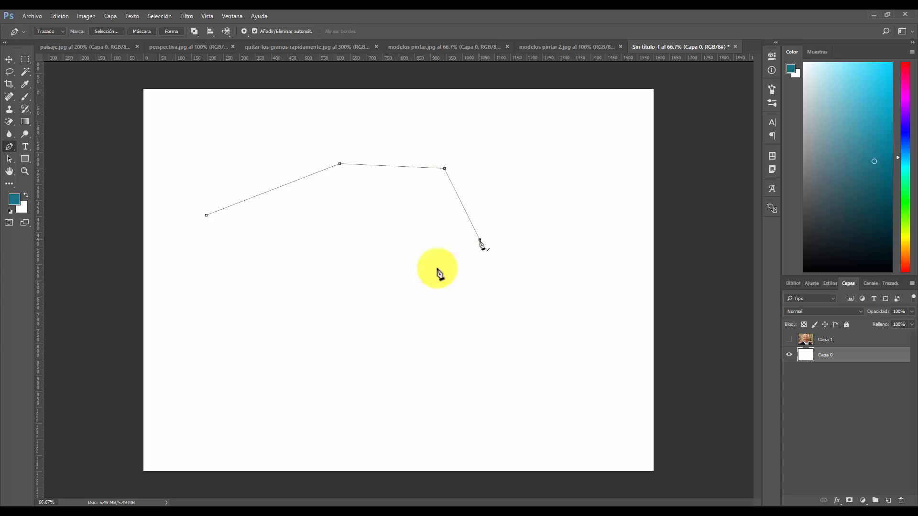
pyautogui.click(344, 289)
pyautogui.click(247, 298)
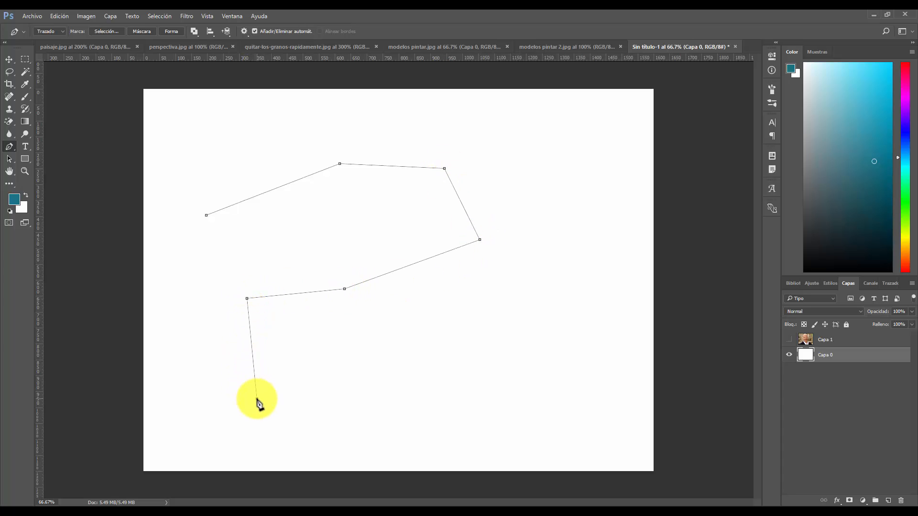
# Add a curved segment bulging outward at the canvas's lower left and remove the outgoing handle from its end anchor.
pyautogui.moveTo(267, 405); pyautogui.dragTo(352, 432)
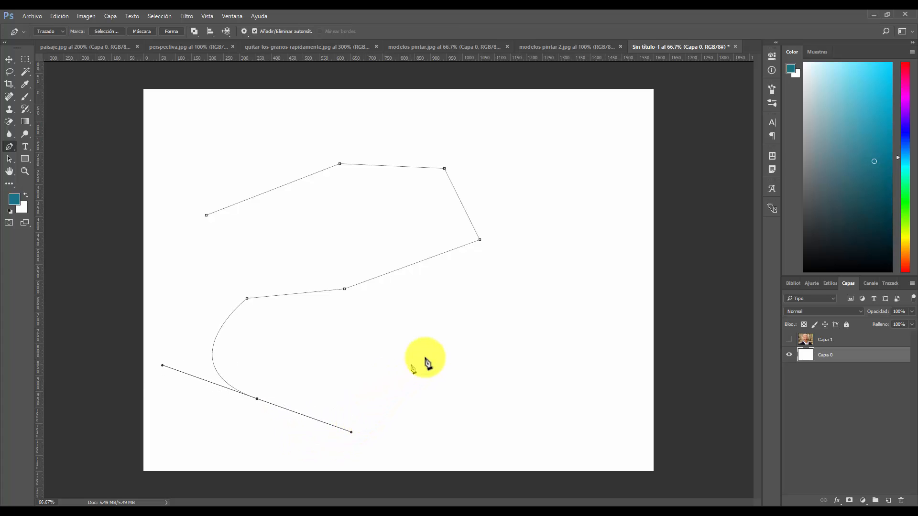
pyautogui.click(439, 352)
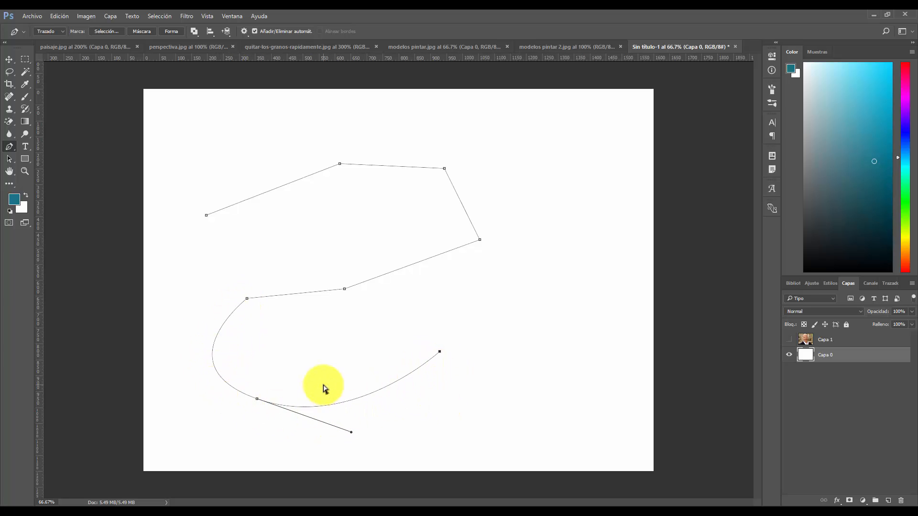
pyautogui.hotkey('ctrl', 'z')
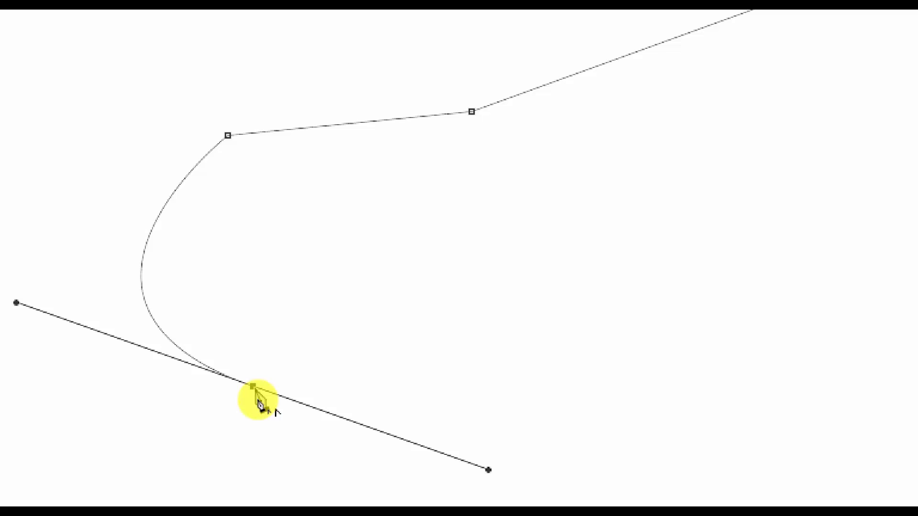
pyautogui.click(253, 386)
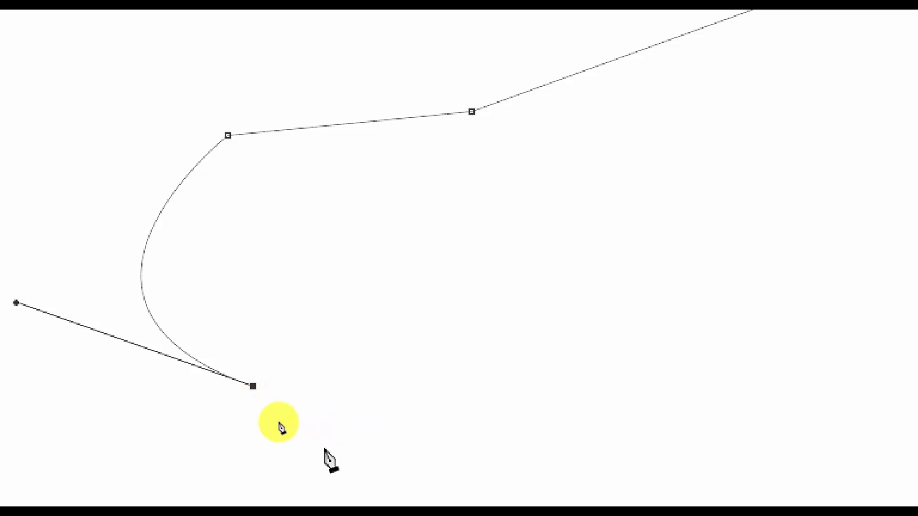
# Continue the path with five straight segments that fold back inside the curve and head toward the canvas's lower center.
pyautogui.click(490, 349)
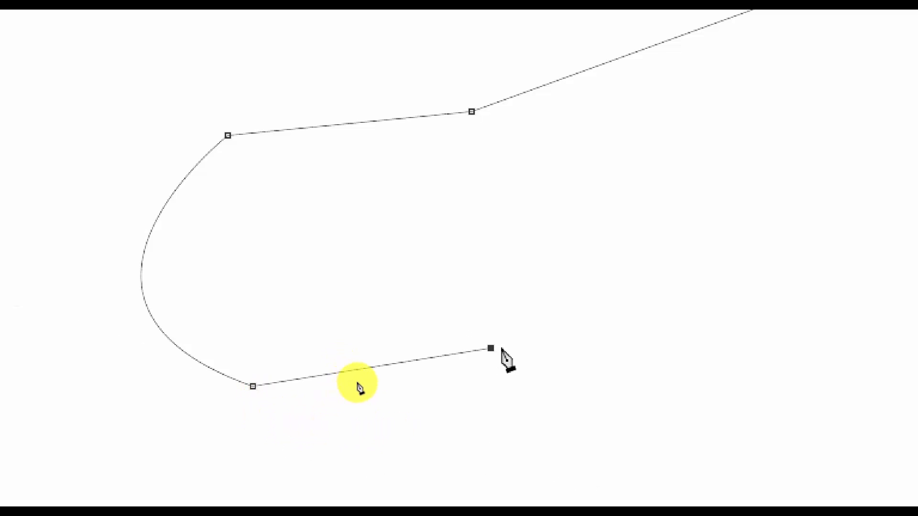
pyautogui.click(348, 319)
pyautogui.click(225, 257)
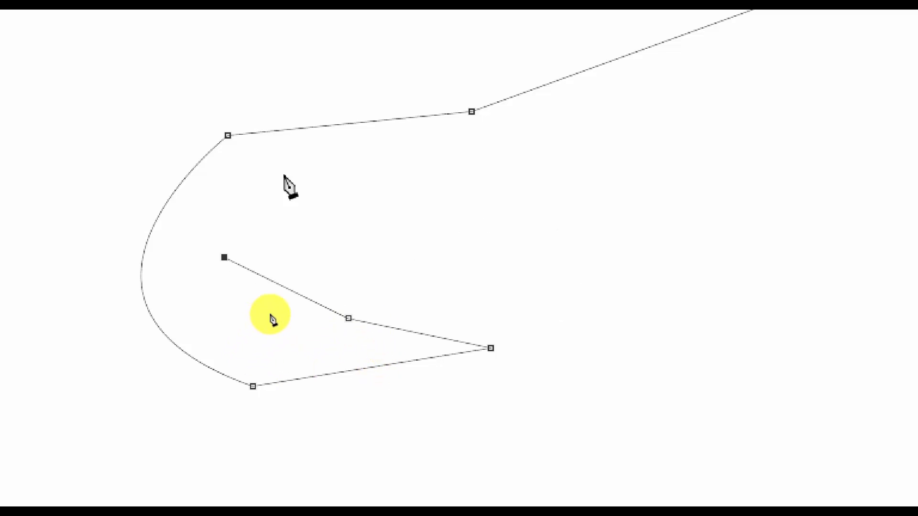
pyautogui.click(326, 178)
pyautogui.click(507, 256)
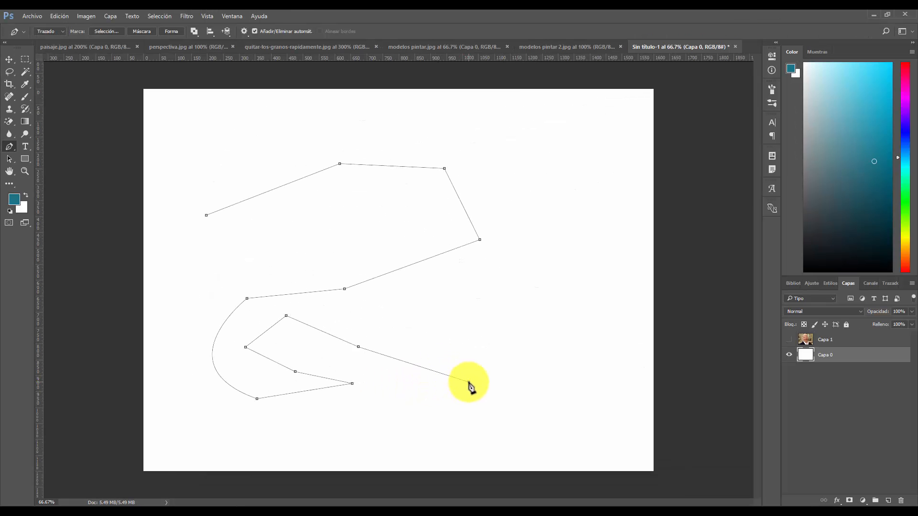
# Add three curved segments sweeping through the lower center and up to a rounded tip near the canvas's right side.
pyautogui.moveTo(470, 382); pyautogui.dragTo(541, 348)
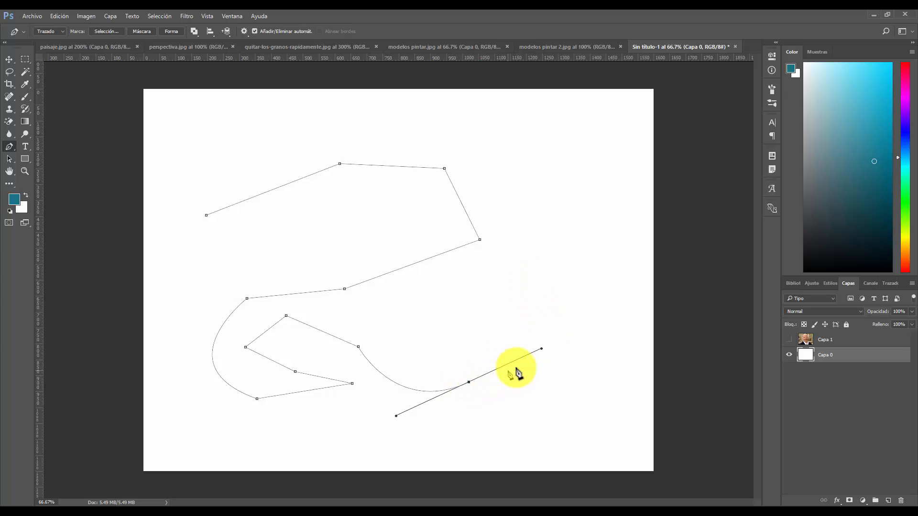
pyautogui.click(517, 274)
pyautogui.moveTo(583, 243); pyautogui.dragTo(629, 288)
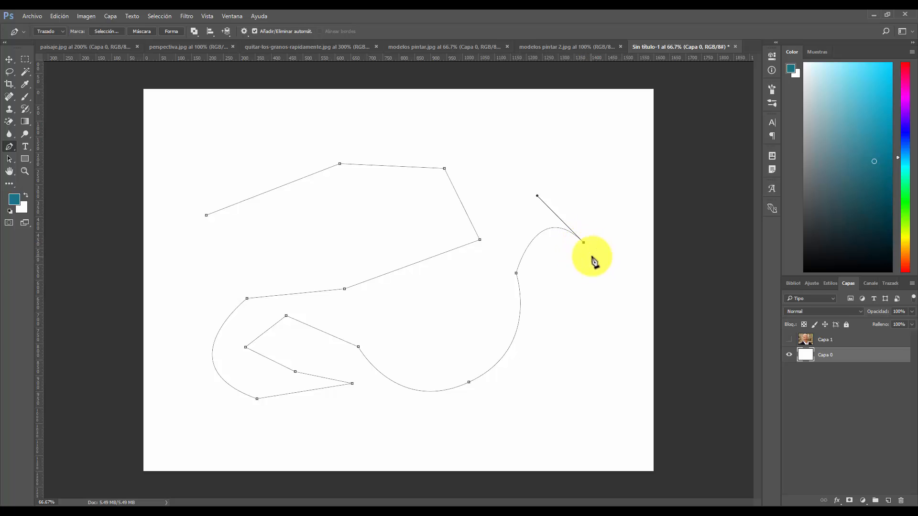
# Continue with straight segments from the rounded tip down the right side and along the bottom of the canvas.
pyautogui.click(556, 301)
pyautogui.click(614, 323)
pyautogui.click(583, 384)
pyautogui.click(494, 421)
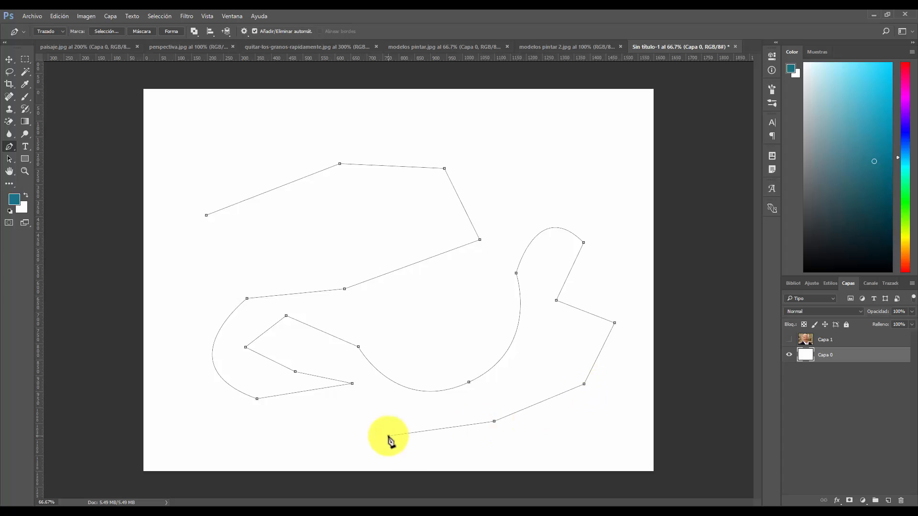
pyautogui.click(388, 436)
pyautogui.click(316, 438)
pyautogui.click(228, 424)
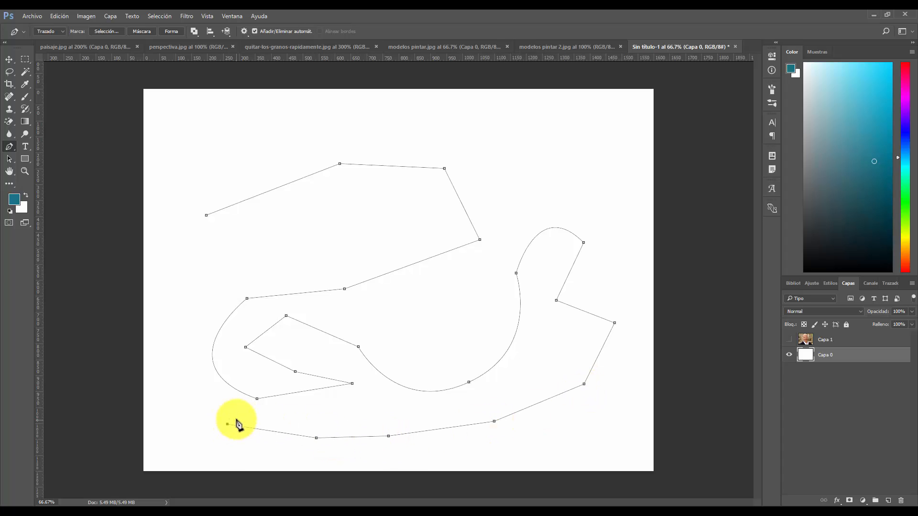
# Run straight segments up the left side and back alongside the path's first segments, ending just below the starting anchor.
pyautogui.click(184, 384)
pyautogui.click(175, 323)
pyautogui.click(214, 292)
pyautogui.click(297, 281)
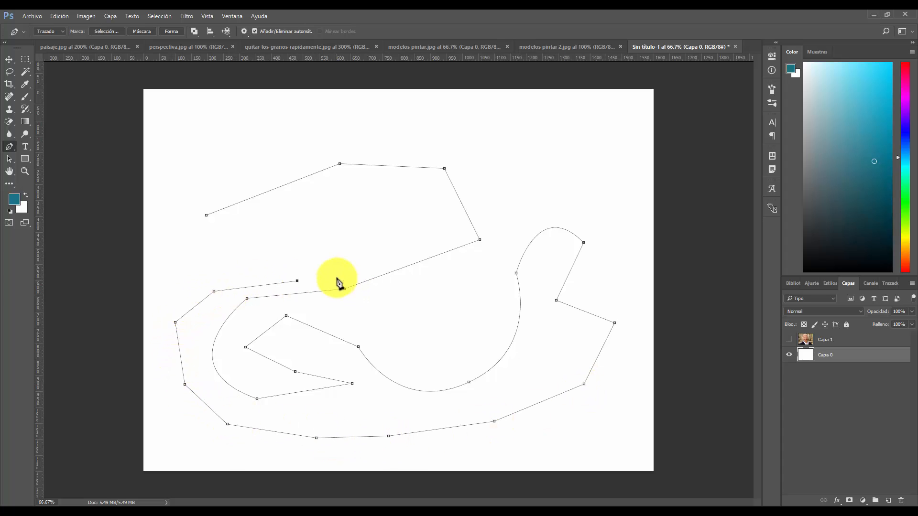
pyautogui.click(336, 278)
pyautogui.click(467, 238)
pyautogui.click(437, 176)
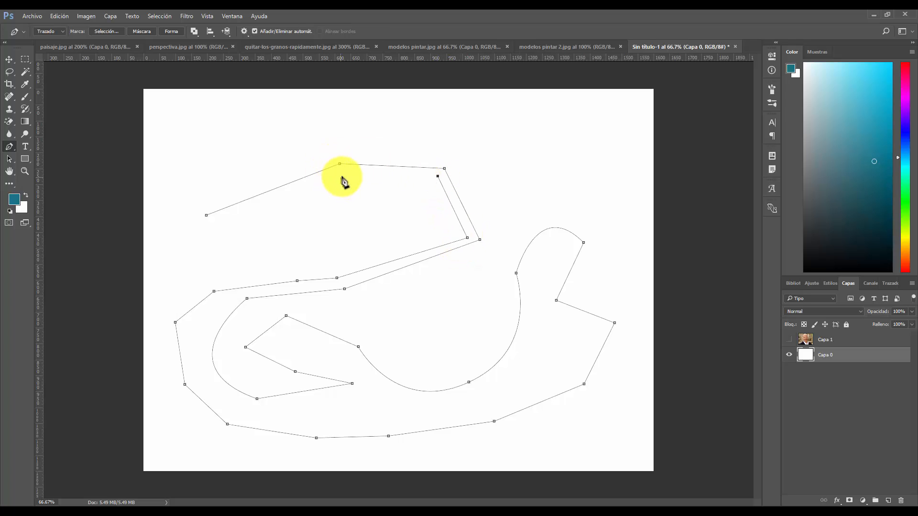
pyautogui.click(342, 177)
pyautogui.click(215, 231)
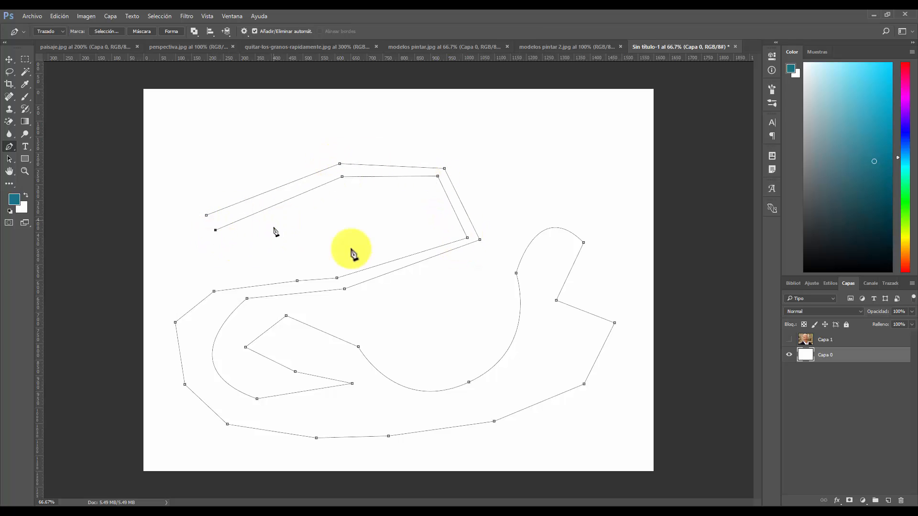
# Close the path by connecting its last anchor to the starting anchor.
pyautogui.hotkey('ctrl', '+')
pyautogui.hotkey('ctrl', '+')
pyautogui.hotkey('ctrl', '+')
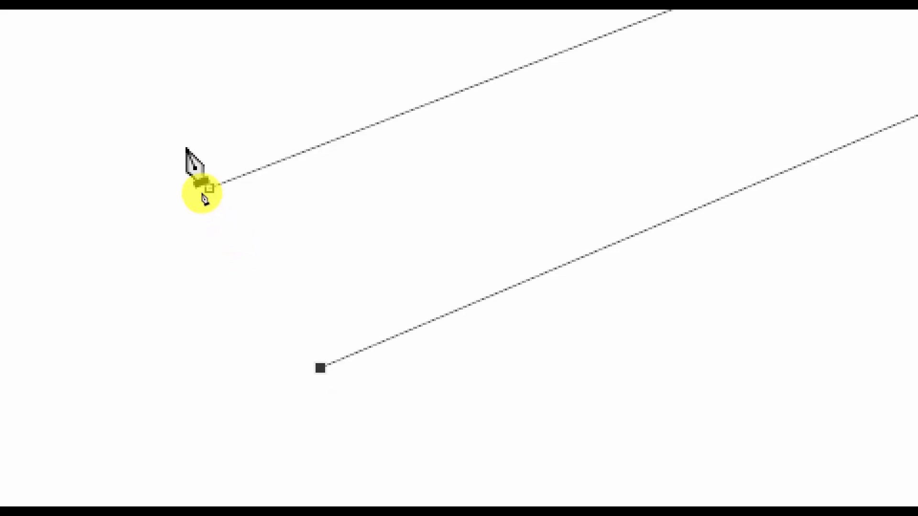
pyautogui.click(211, 191)
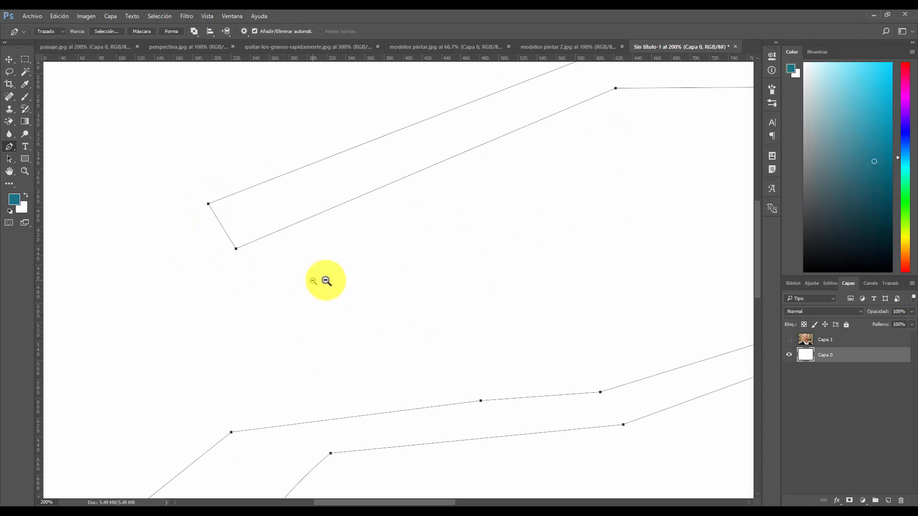
pyautogui.scroll(-2, 326, 281)
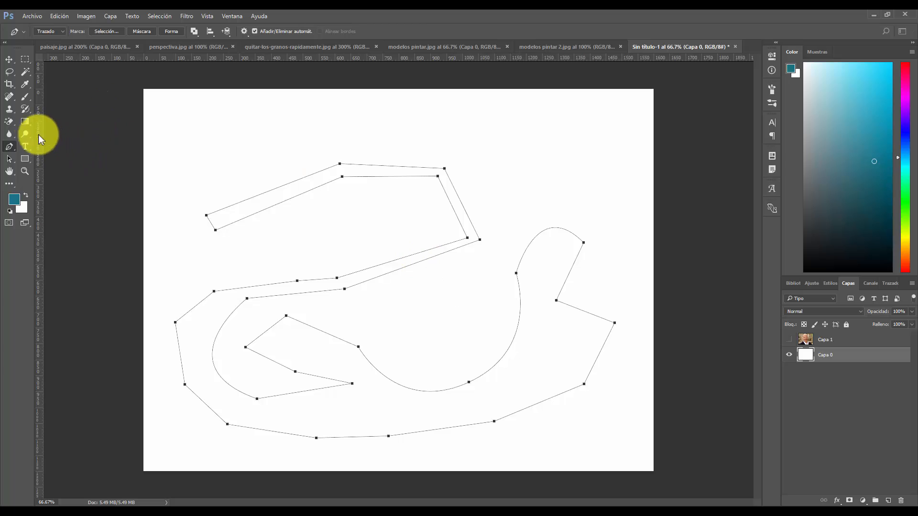
# Try to fill the closed path with the teal foreground color using the Paint Bucket, and undo each fill.
pyautogui.click(25, 122)
pyautogui.click(65, 133)
pyautogui.click(323, 219)
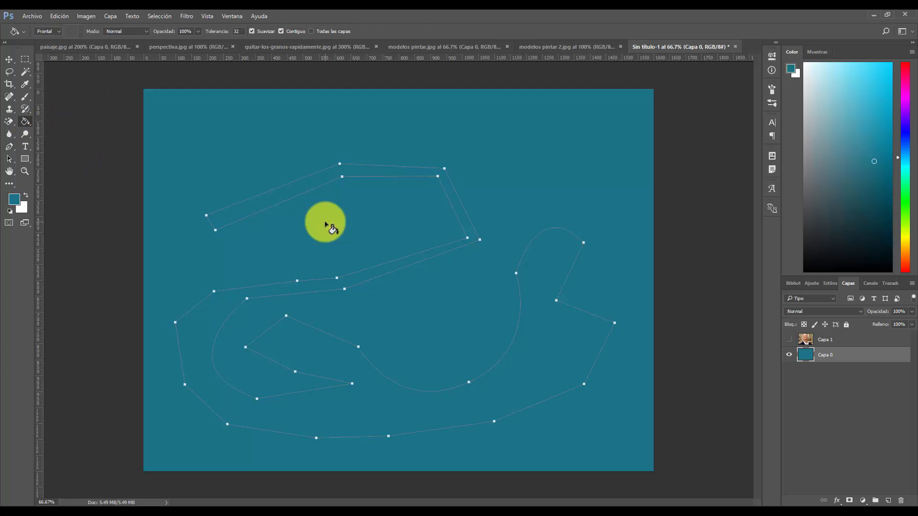
pyautogui.hotkey('ctrl', 'z')
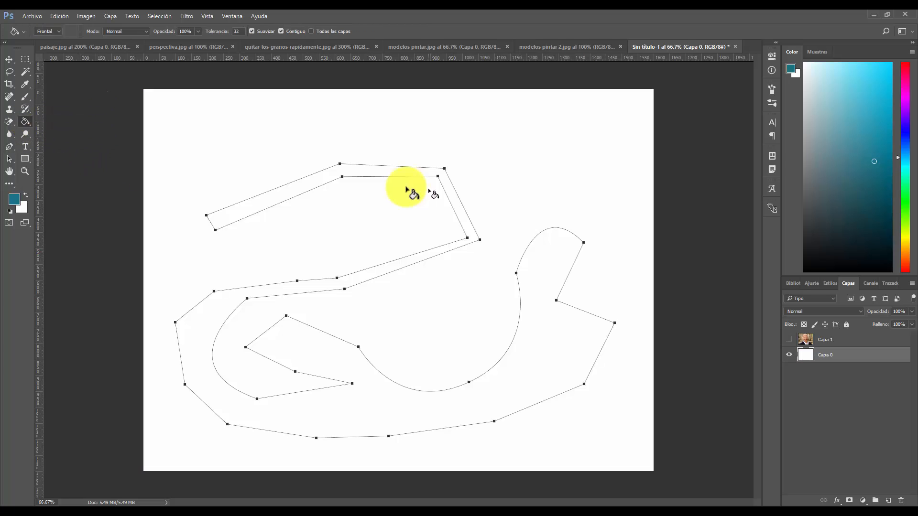
pyautogui.click(416, 214)
pyautogui.hotkey('ctrl', 'z')
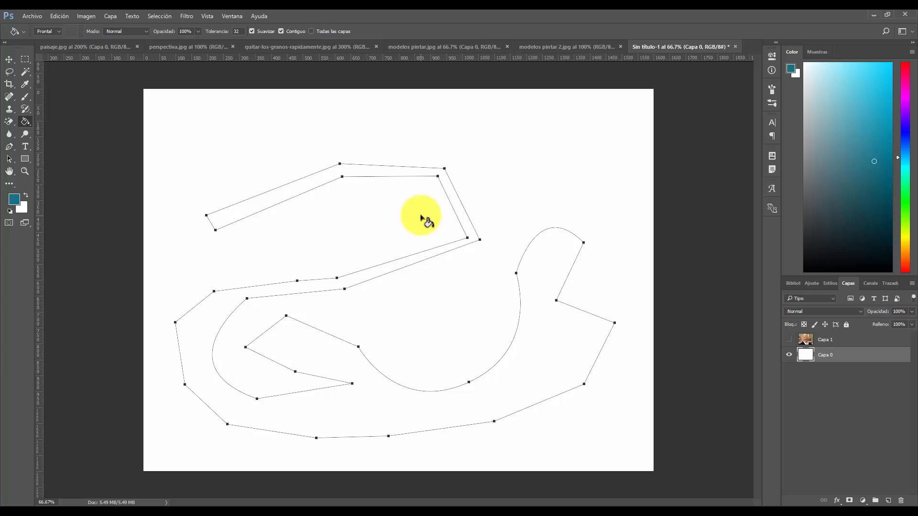
# Convert the closed path into a selection and fill it with the teal foreground color using the Paint Bucket.
pyautogui.hotkey('ctrl', 'Return')
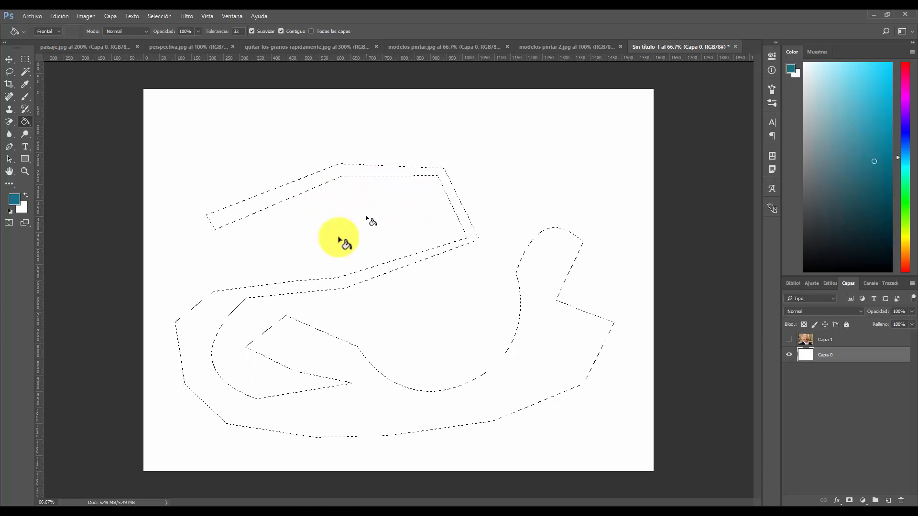
pyautogui.click(286, 203)
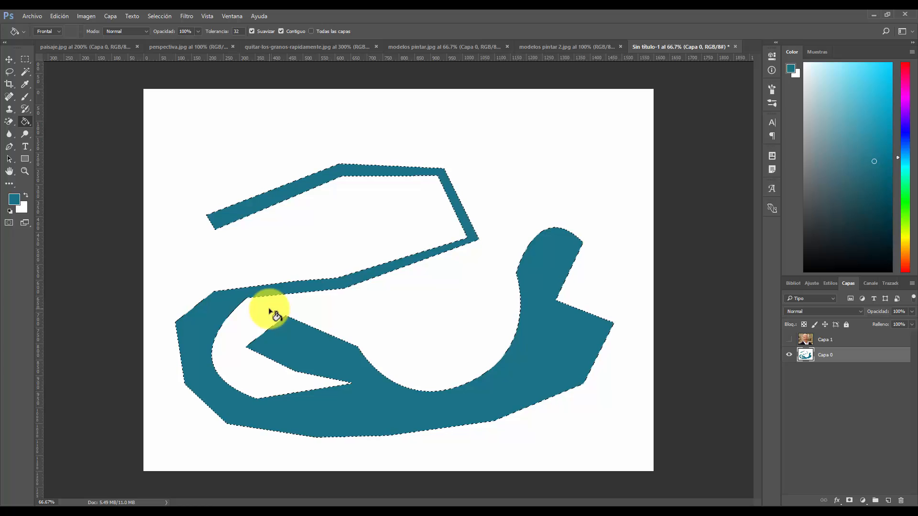
# Undo the teal fill and its selection, and convert the closed path into a selection again.
pyautogui.hotkey('ctrl', 'alt', 'z')
pyautogui.hotkey('ctrl', 'alt', 'z')
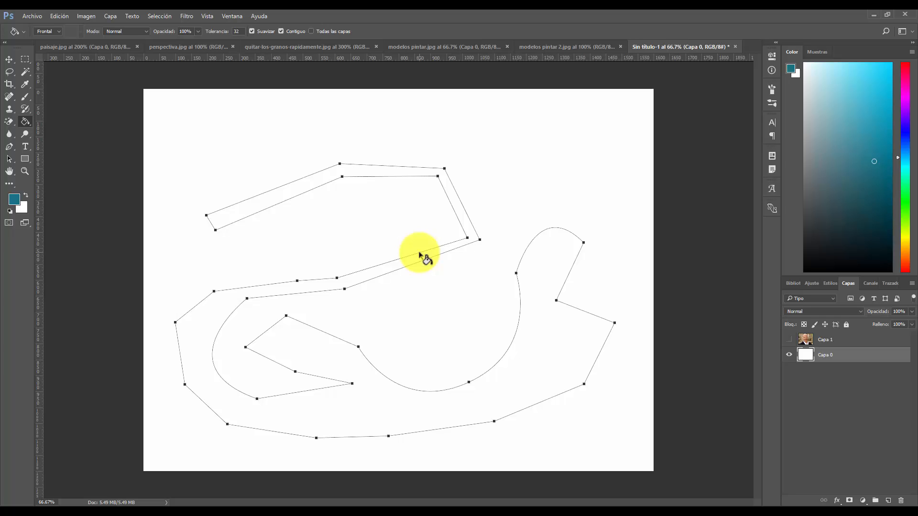
pyautogui.hotkey('ctrl', 'Return')
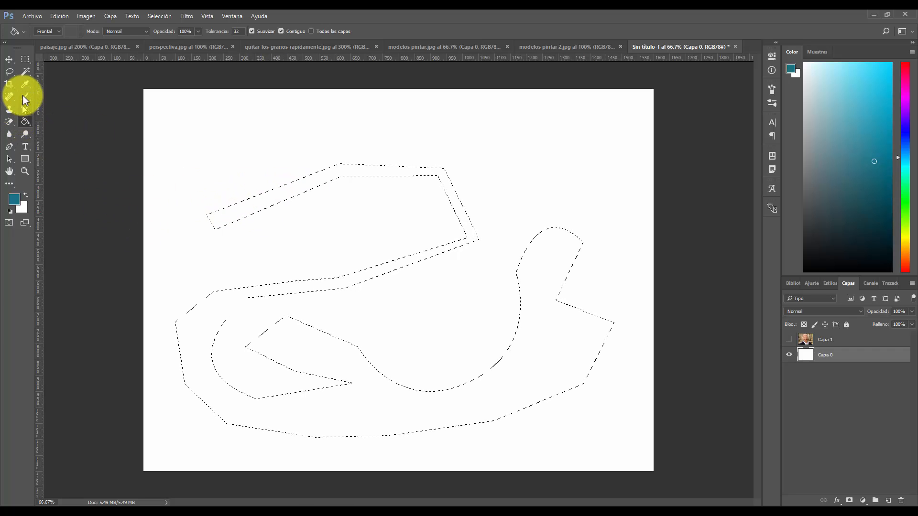
# Paint teal strokes across the selected shape with a large soft Brush.
pyautogui.moveTo(23, 99); pyautogui.dragTo(82, 124)
pyautogui.moveTo(358, 168); pyautogui.dragTo(225, 206)
pyautogui.moveTo(218, 304)
pyautogui.mouseDown()
pyautogui.moveTo(188, 475)
pyautogui.moveTo(381, 416)
pyautogui.moveTo(670, 191)
pyautogui.moveTo(644, 299)
pyautogui.moveTo(526, 252)
pyautogui.moveTo(349, 143)
pyautogui.moveTo(254, 410)
pyautogui.moveTo(225, 401)
pyautogui.mouseUp()
pyautogui.moveTo(707, 312)
pyautogui.mouseDown()
pyautogui.moveTo(465, 360)
pyautogui.moveTo(288, 168)
pyautogui.moveTo(463, 371)
pyautogui.moveTo(555, 326)
pyautogui.mouseUp()
# Undo all the brush strokes and the selection to return to the closed path.
pyautogui.hotkey('ctrl', 'alt', 'z')
pyautogui.hotkey('ctrl', 'alt', 'z')
pyautogui.hotkey('ctrl', 'alt', 'z')
pyautogui.hotkey('ctrl', 'alt', 'z')
pyautogui.hotkey('ctrl', 'alt', 'z')
pyautogui.hotkey('ctrl', 'alt', 'z')
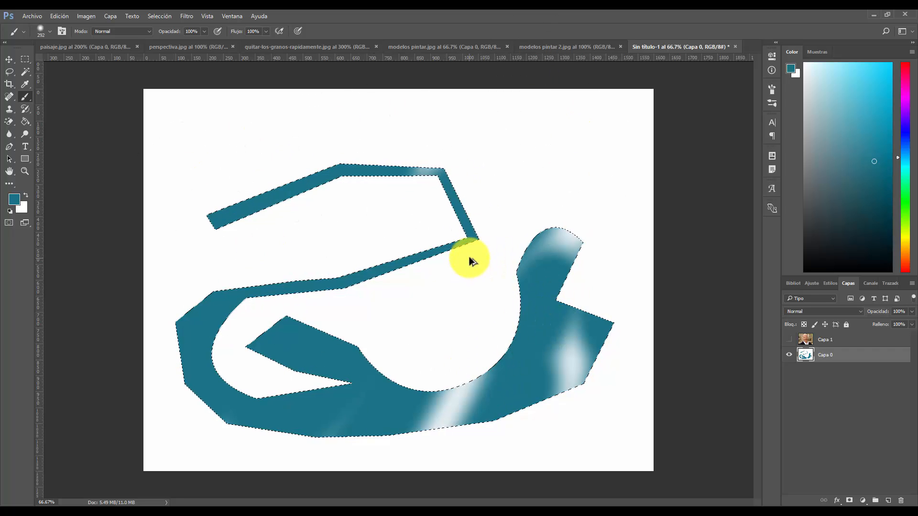
pyautogui.hotkey('ctrl', 'alt', 'z')
pyautogui.hotkey('ctrl', 'alt', 'z')
pyautogui.hotkey('ctrl', 'alt', 'z')
pyautogui.hotkey('ctrl', 'alt', 'z')
pyautogui.hotkey('ctrl', 'alt', 'z')
pyautogui.hotkey('ctrl', 'alt', 'z')
pyautogui.hotkey('ctrl', 'alt', 'z')
pyautogui.hotkey('ctrl', 'alt', 'z')
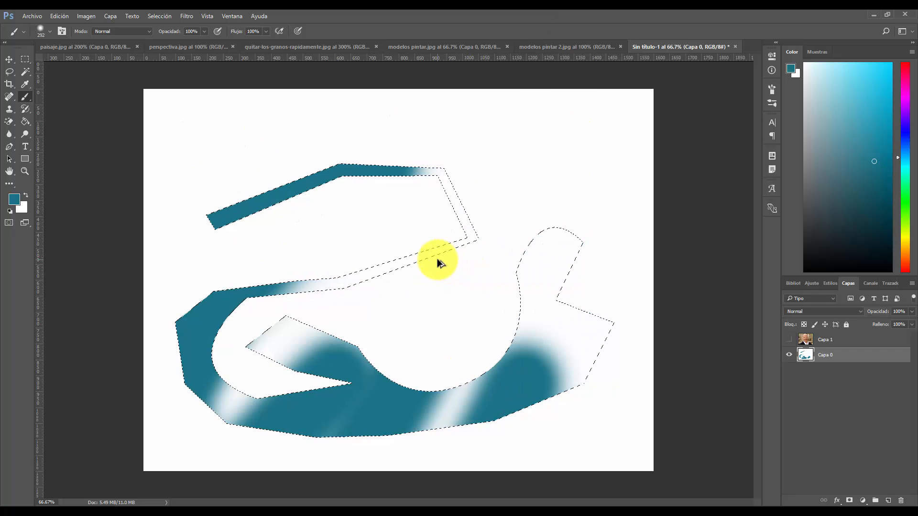
pyautogui.hotkey('ctrl', 'alt', 'z')
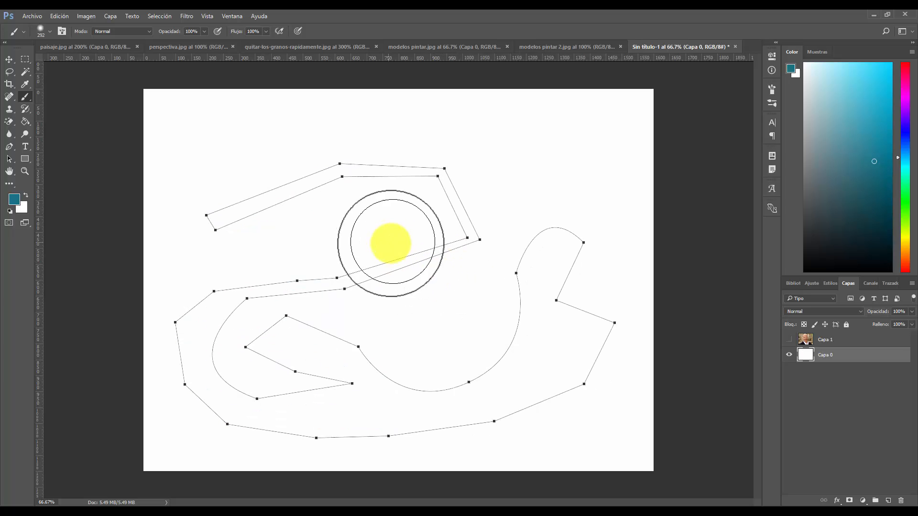
# Try drawing a freehand outline near the canvas's upper-left corner with the Freeform Pen, close the stray browser tab and undo the outline.
pyautogui.click(8, 147)
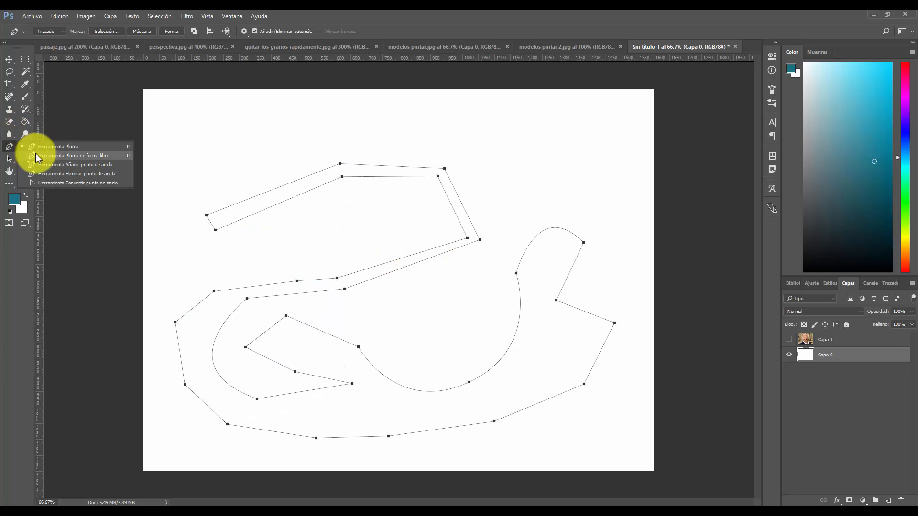
pyautogui.click(91, 156)
pyautogui.moveTo(173, 164)
pyautogui.mouseDown()
pyautogui.moveTo(186, 127)
pyautogui.moveTo(294, 122)
pyautogui.moveTo(282, 145)
pyautogui.moveTo(180, 175)
pyautogui.mouseUp()
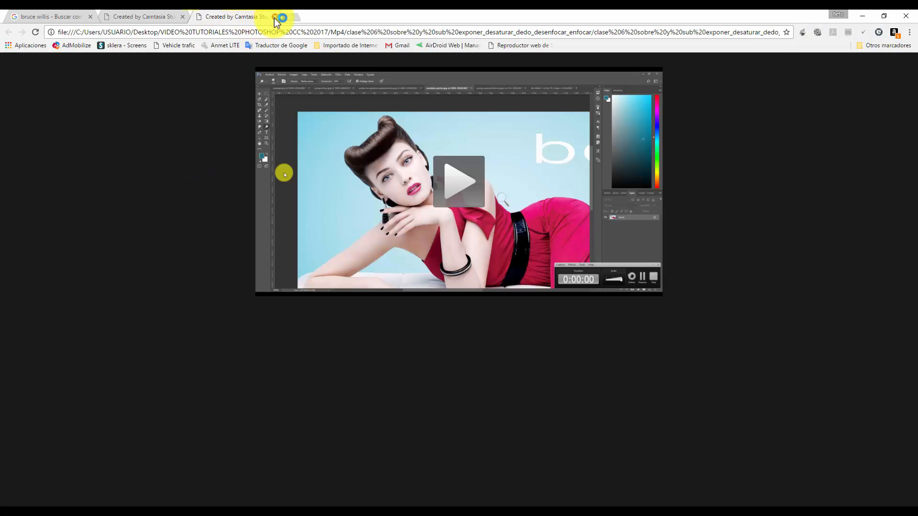
pyautogui.click(275, 17)
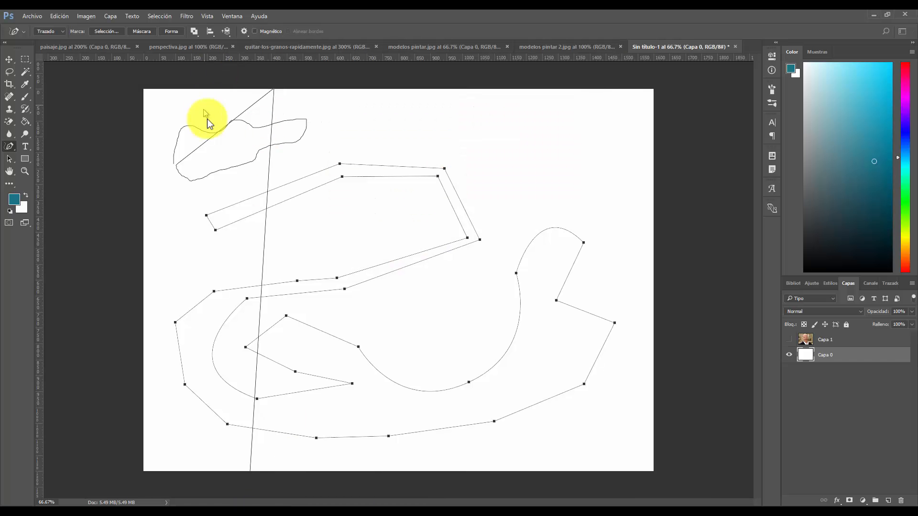
pyautogui.hotkey('ctrl', 'z')
# Draw a closed freehand shape above the path's upper-left end and convert all paths into a selection.
pyautogui.moveTo(178, 168)
pyautogui.mouseDown()
pyautogui.moveTo(205, 113)
pyautogui.moveTo(205, 185)
pyautogui.moveTo(178, 169)
pyautogui.mouseUp()
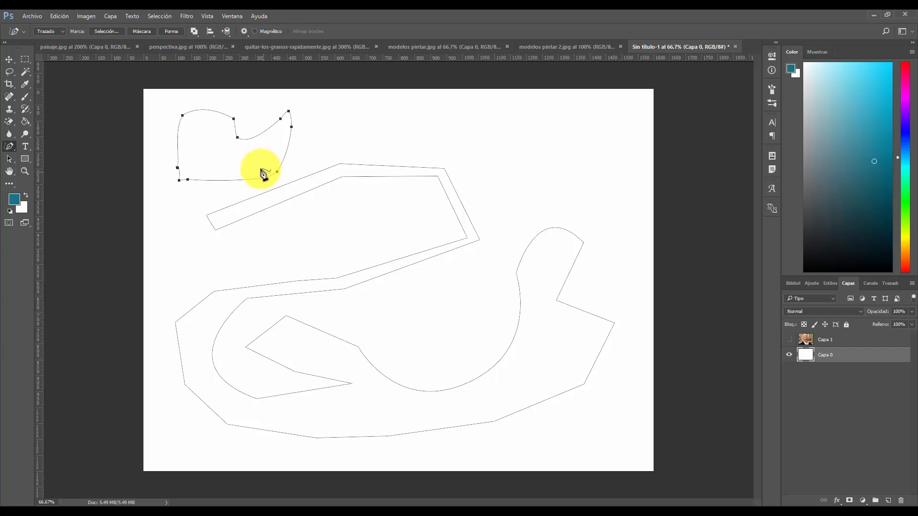
pyautogui.scroll(2, 234, 183)
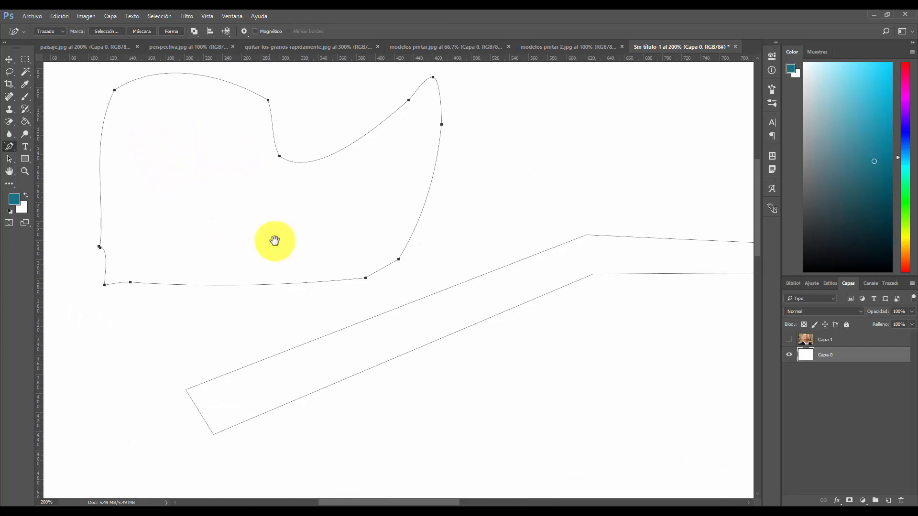
pyautogui.hotkey('ctrl', 'Return')
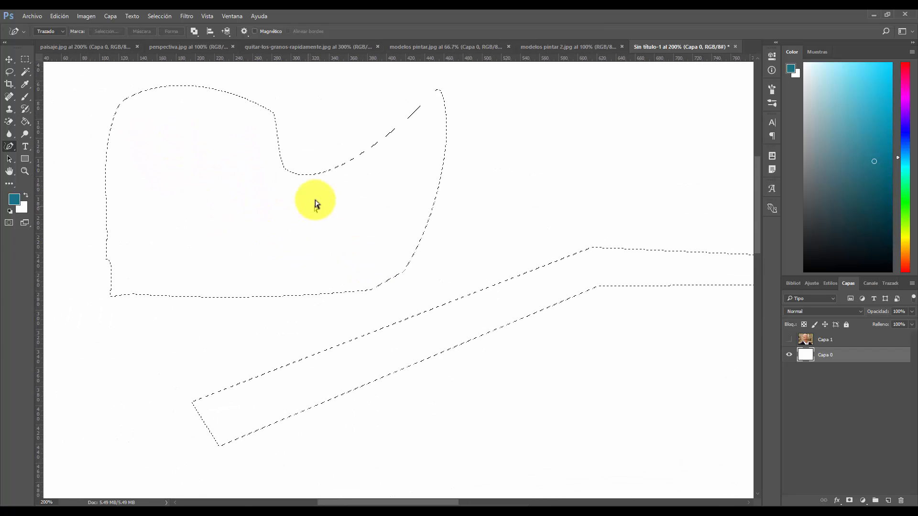
# Undo the selection and delete the freehand shape.
pyautogui.hotkey('ctrl', 'z')
pyautogui.press('Delete')
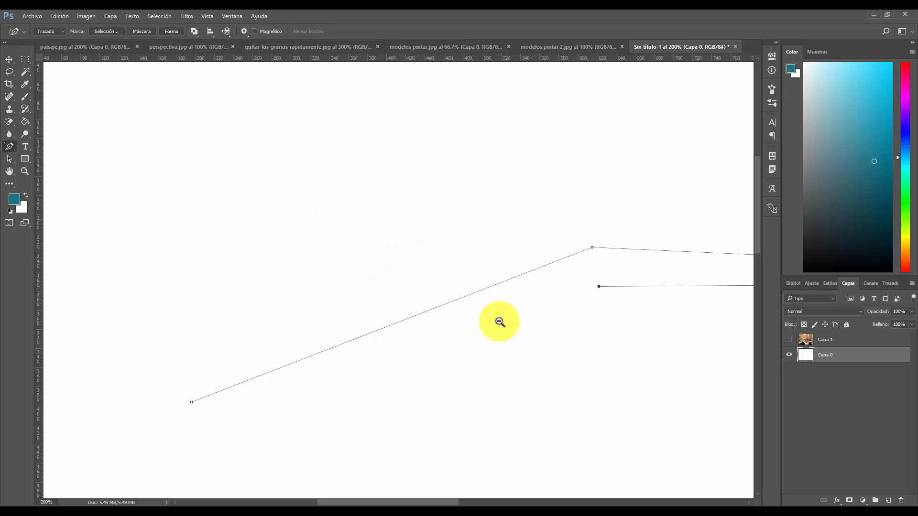
pyautogui.scroll(-1, 497, 320)
pyautogui.hotkey('ctrl', 'y')
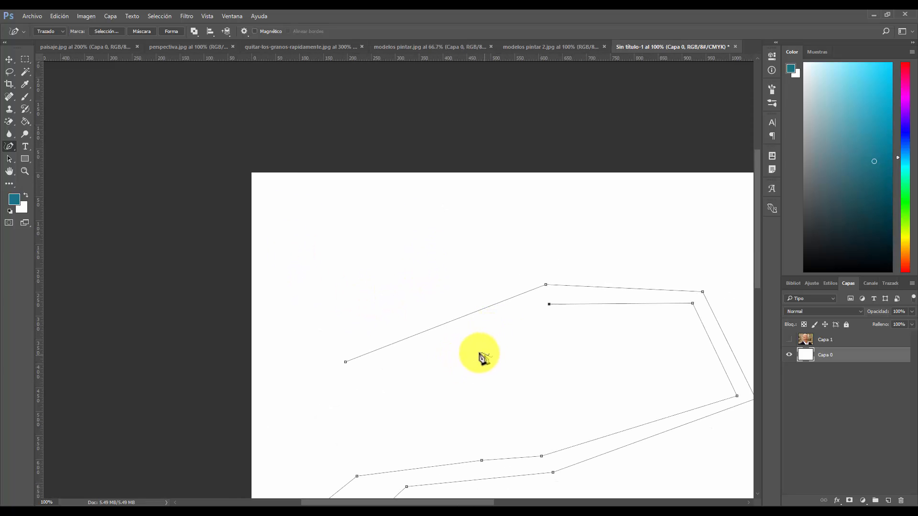
# Replace the missing anchor at the path's upper-left end with the Pen tool and close the path at its starting anchor.
pyautogui.rightClick(16, 145)
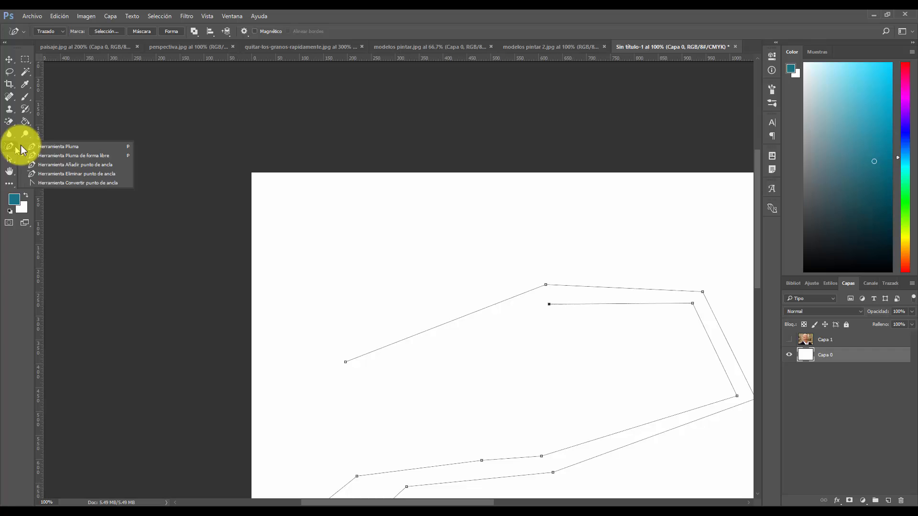
pyautogui.click(31, 143)
pyautogui.click(351, 385)
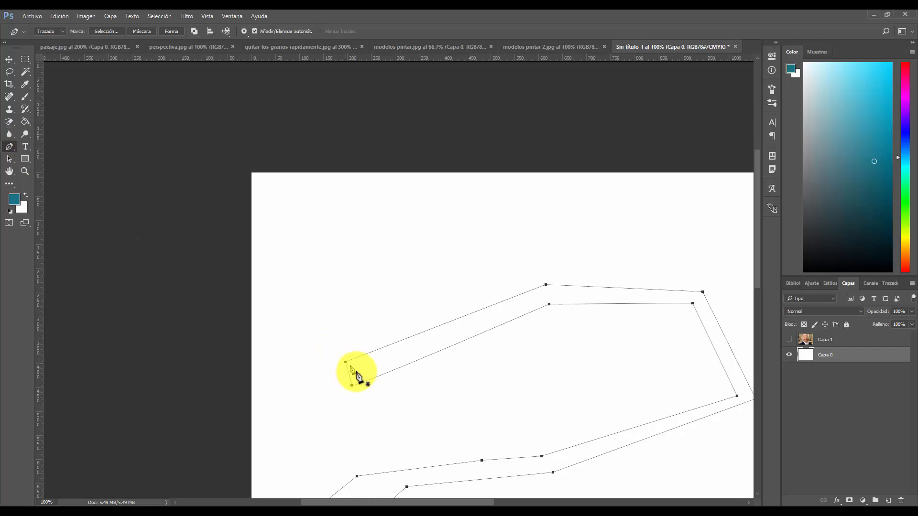
# Add an anchor point midway along the straight edge below the rounded top on the path's right side, using the Add Anchor Point tool.
pyautogui.moveTo(529, 396); pyautogui.dragTo(359, 227)
pyautogui.moveTo(432, 314); pyautogui.dragTo(338, 268)
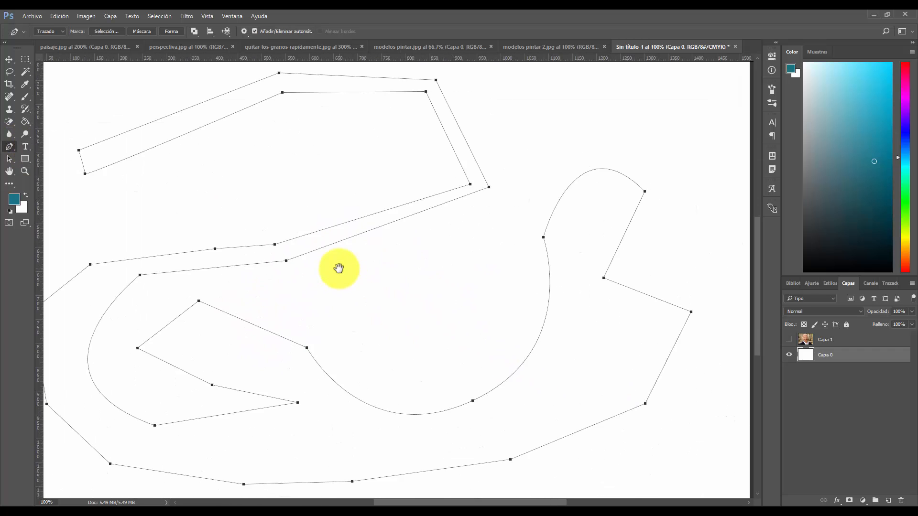
pyautogui.moveTo(619, 303); pyautogui.dragTo(438, 339)
pyautogui.click(473, 282)
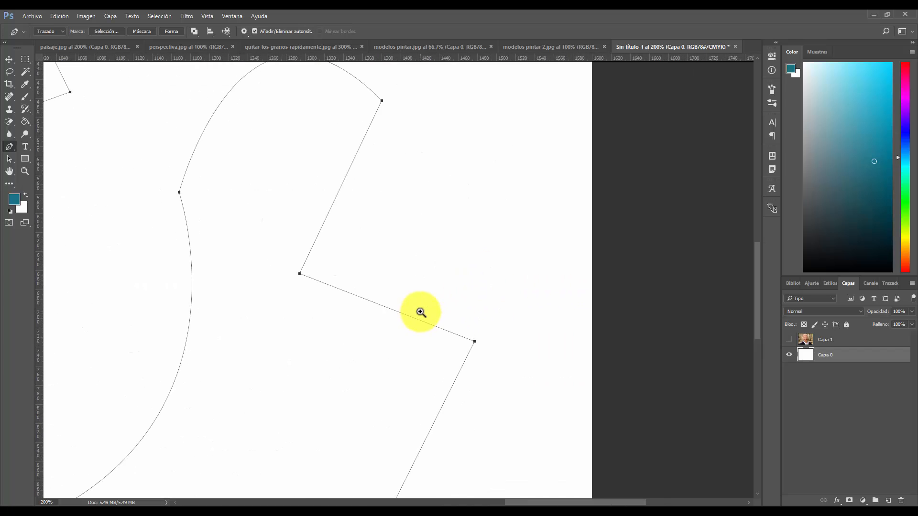
pyautogui.click(421, 313)
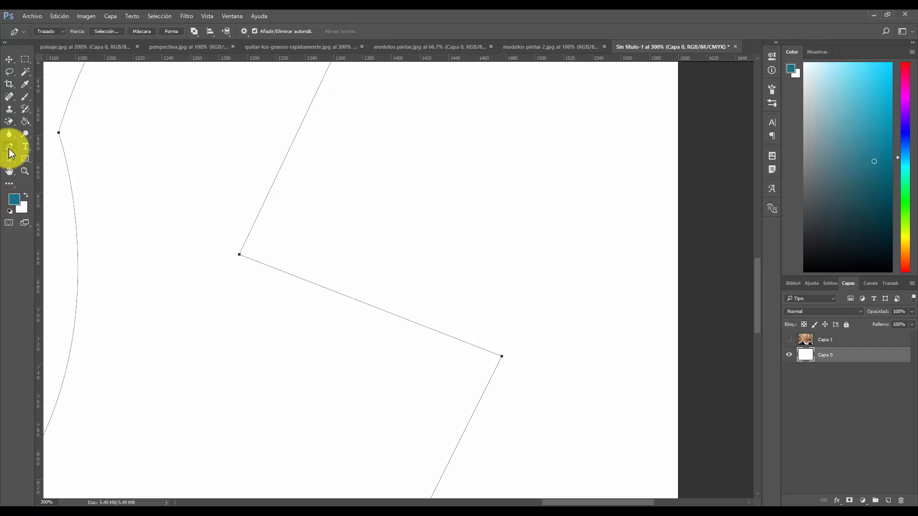
pyautogui.click(9, 150)
pyautogui.click(10, 151)
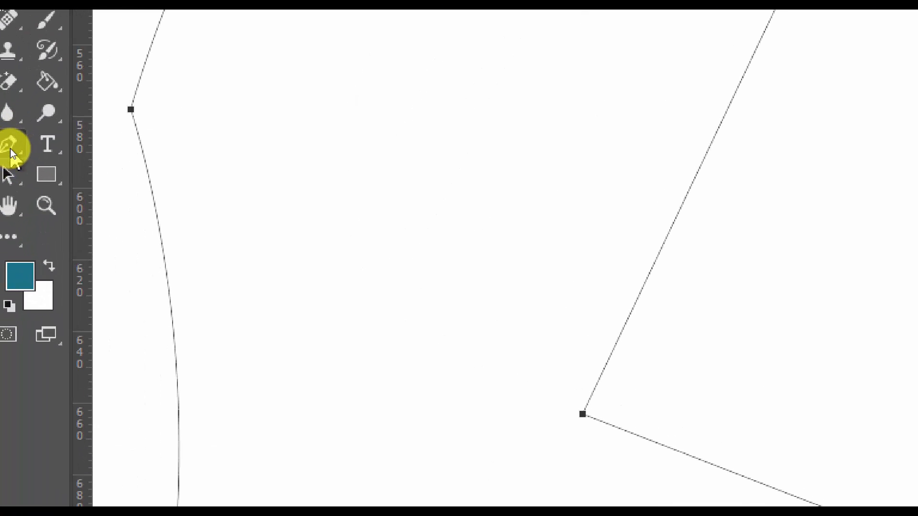
pyautogui.click(11, 152)
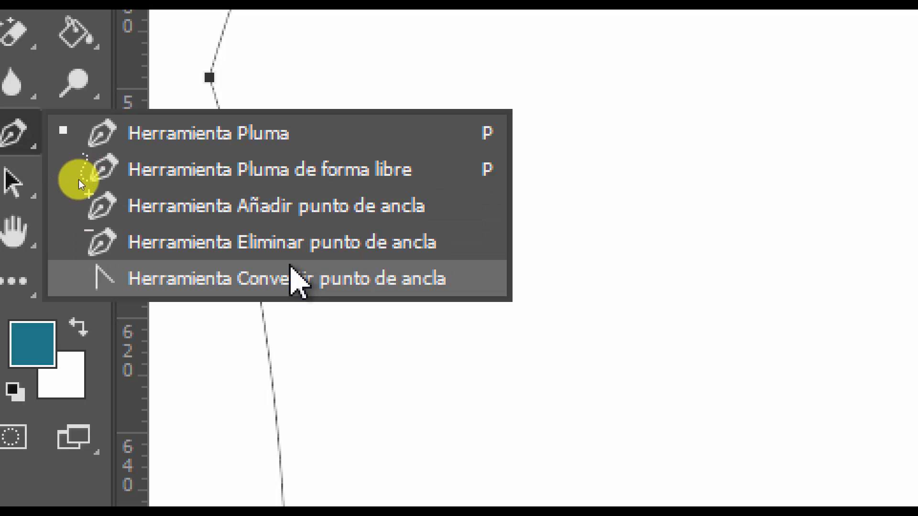
pyautogui.click(317, 215)
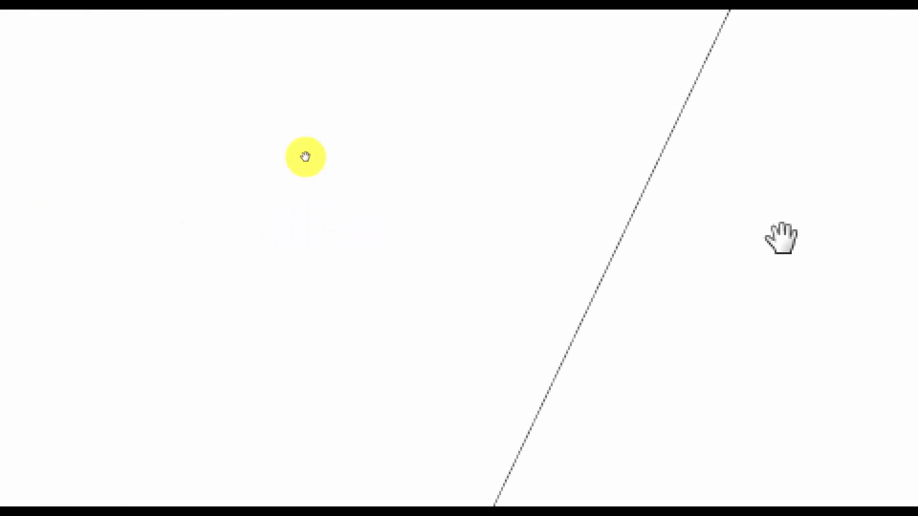
pyautogui.moveTo(782, 238); pyautogui.dragTo(769, 350)
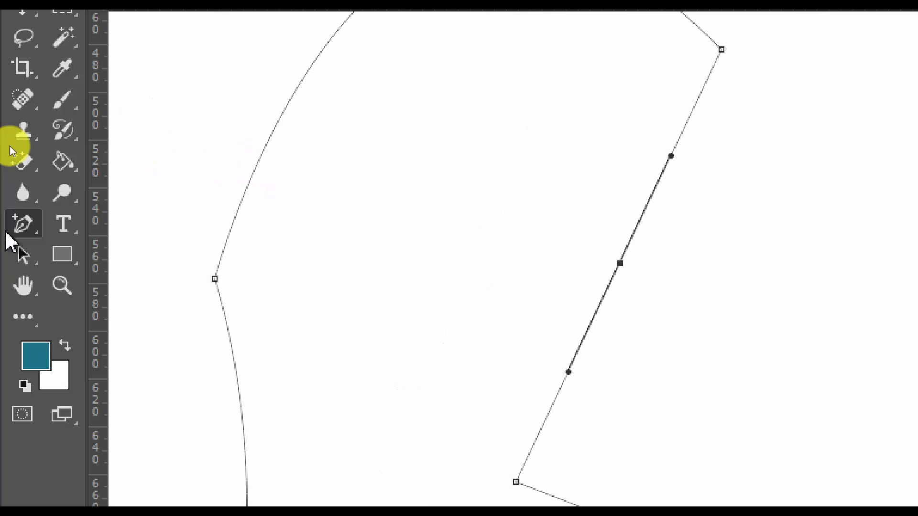
# Remove the anchor just added to the straight edge with the Delete Anchor Point tool.
pyautogui.rightClick(23, 232)
pyautogui.click(117, 293)
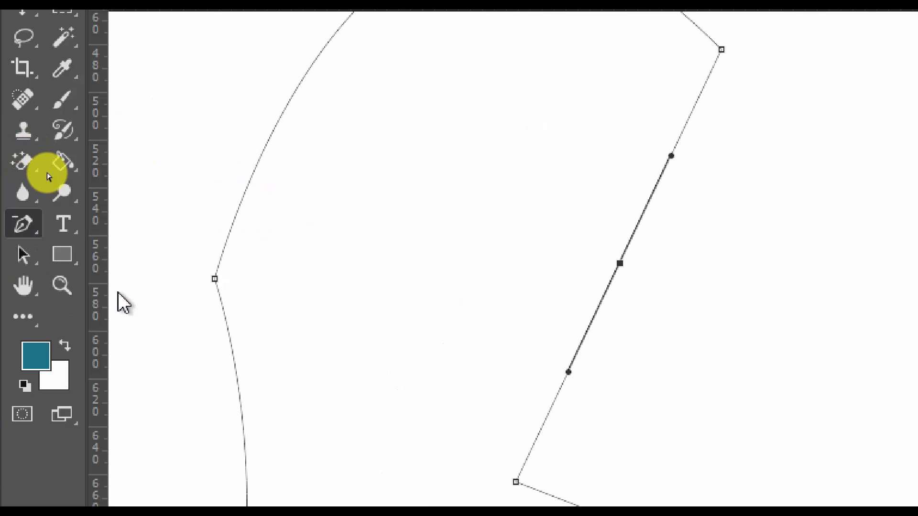
pyautogui.rightClick(41, 223)
pyautogui.click(110, 292)
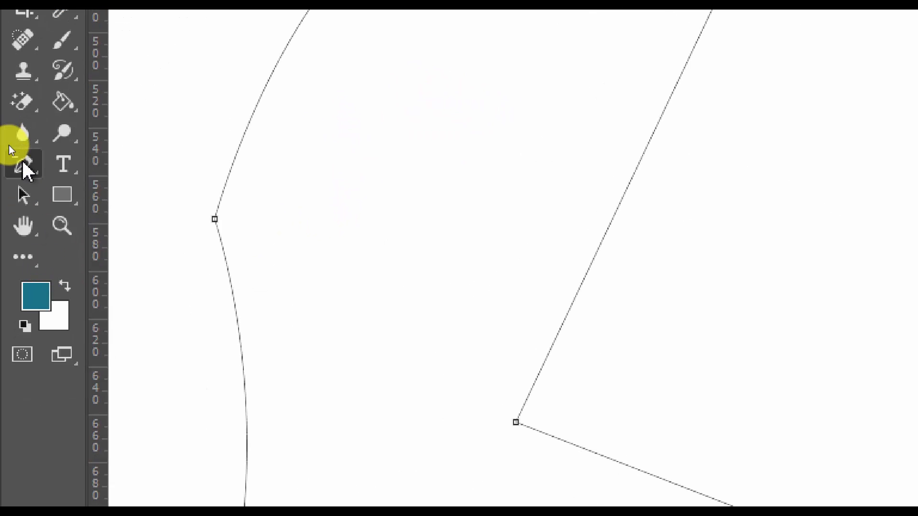
# Convert the inward corner anchor on the path's right side into a smooth curve point with the Convert Point tool.
pyautogui.rightClick(22, 164)
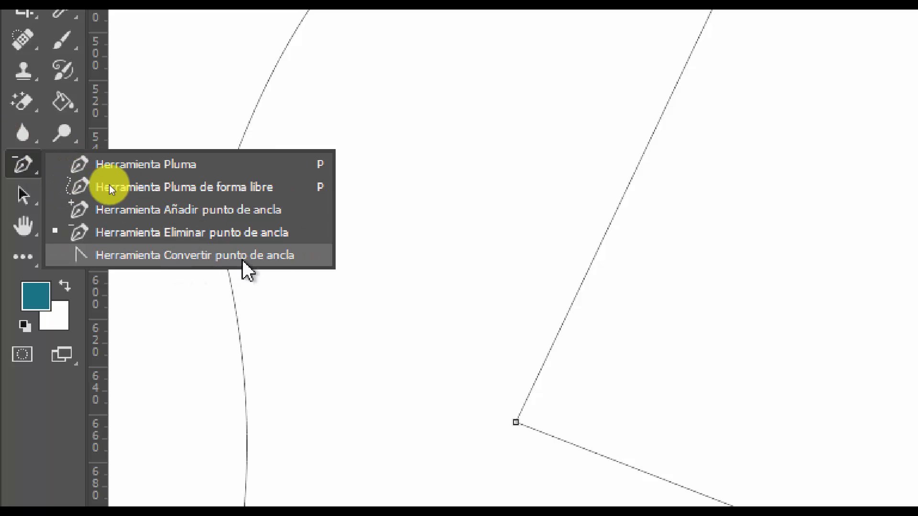
pyautogui.click(211, 256)
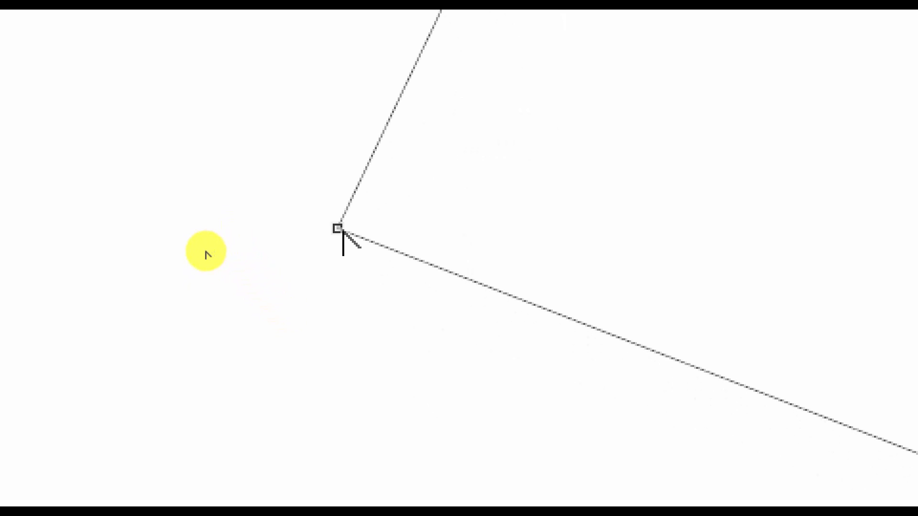
pyautogui.moveTo(339, 230); pyautogui.dragTo(348, 352)
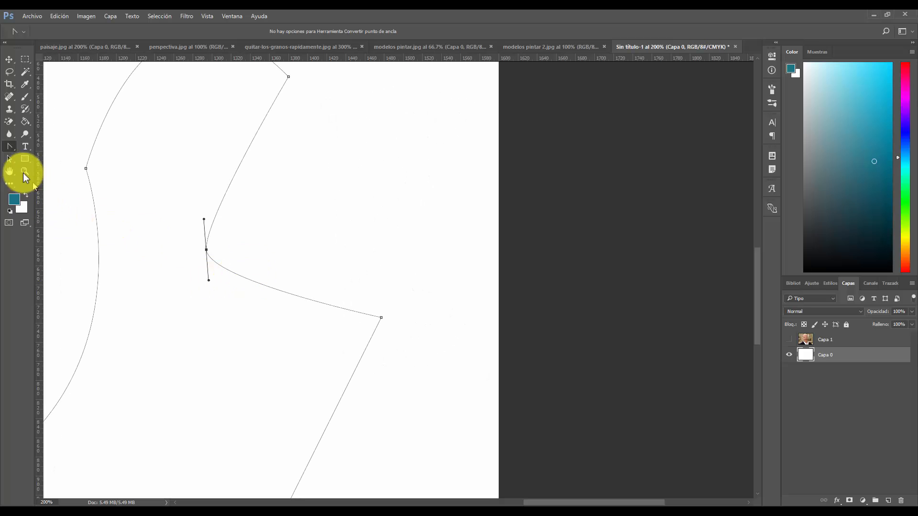
# Convert the rightmost corner and the two anchors at either end of the rounded top into smooth curve points.
pyautogui.rightClick(10, 146)
pyautogui.click(63, 182)
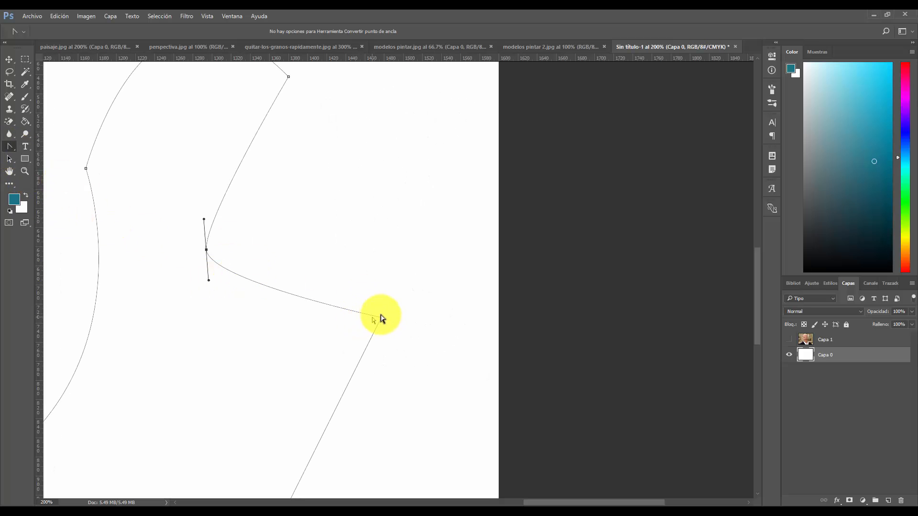
pyautogui.moveTo(382, 316); pyautogui.dragTo(390, 362)
pyautogui.scroll(3, 341, 142)
pyautogui.hscroll(-2, 342, 142)
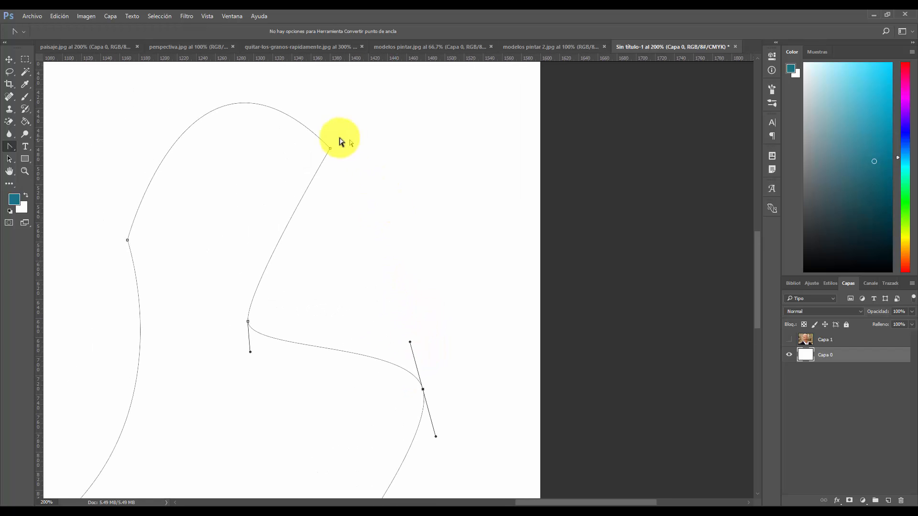
pyautogui.moveTo(331, 149); pyautogui.dragTo(431, 215)
pyautogui.moveTo(127, 240); pyautogui.dragTo(147, 161)
# Switch to the Move tool and convert the reshaped closed path into a selection.
pyautogui.hotkey('ctrl', '-')
pyautogui.hotkey('ctrl', '-')
pyautogui.hotkey('ctrl', '-')
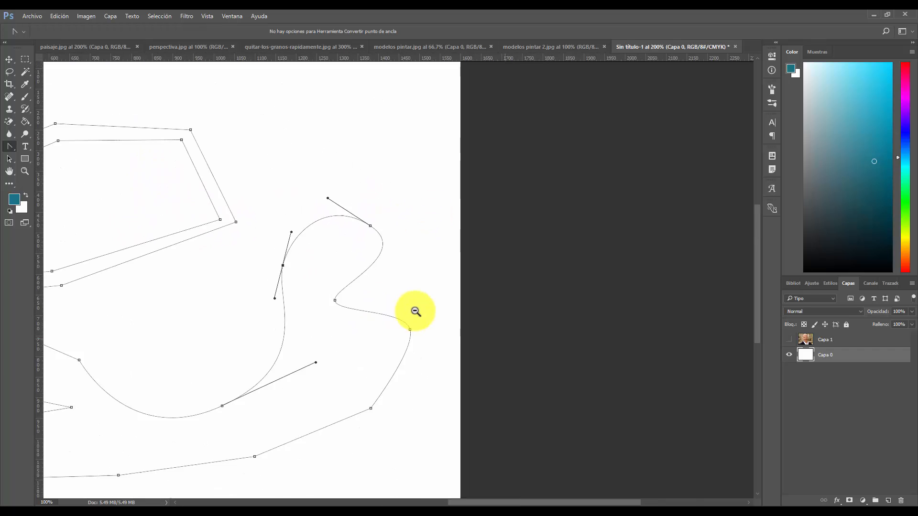
pyautogui.click(10, 60)
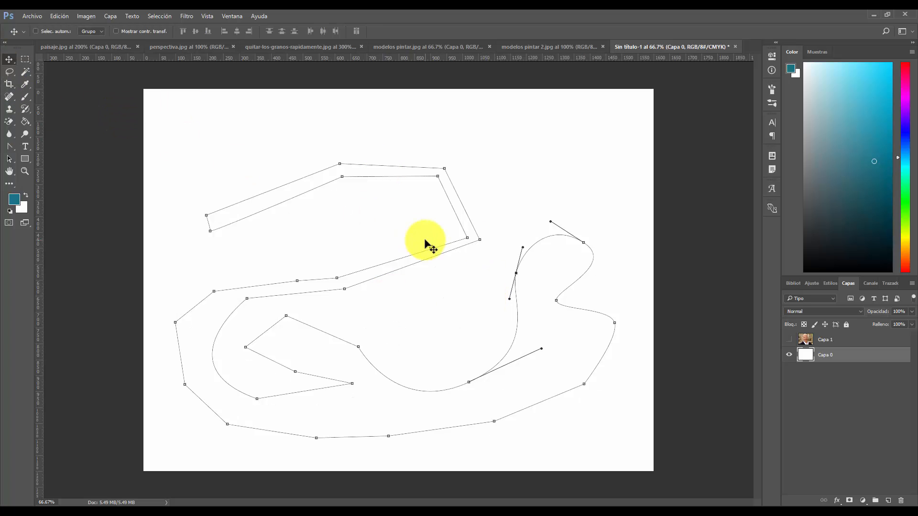
pyautogui.hotkey('ctrl', 'Return')
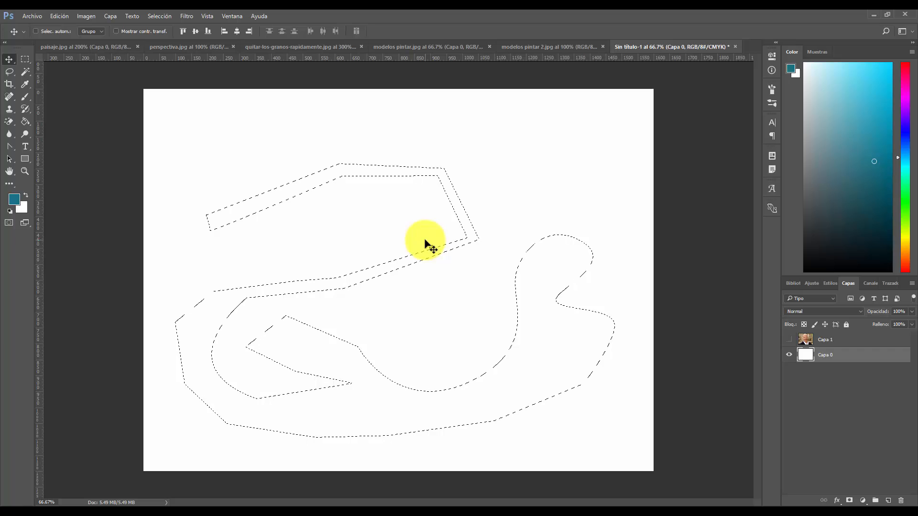
# Try cutting the selected shape to a new layer and moving it with Capa 0 hidden, and undo these changes.
pyautogui.hotkey('ctrl', 'shift', 'j')
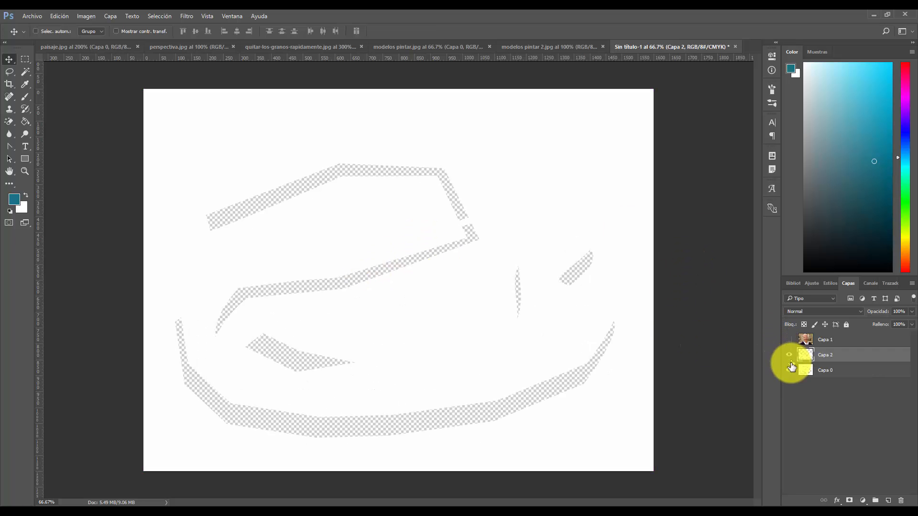
pyautogui.click(789, 370)
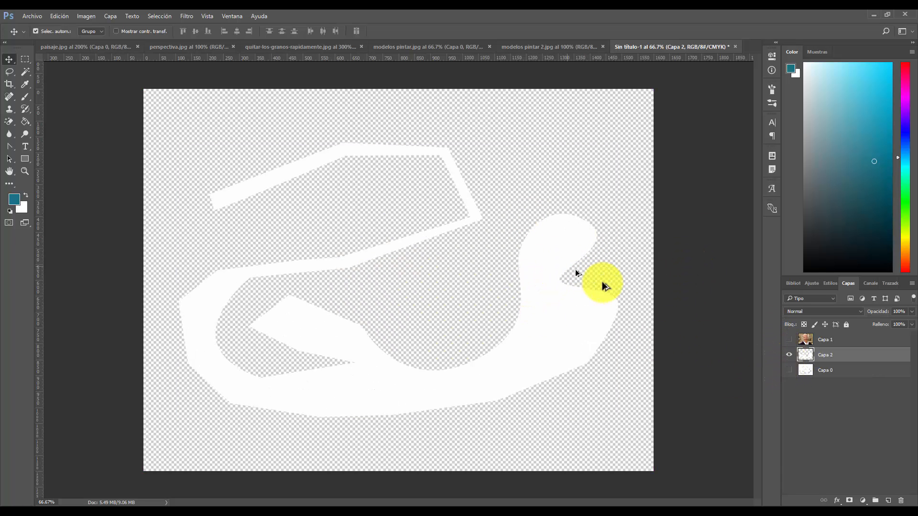
pyautogui.hotkey('ctrl', 'z')
pyautogui.click(789, 355)
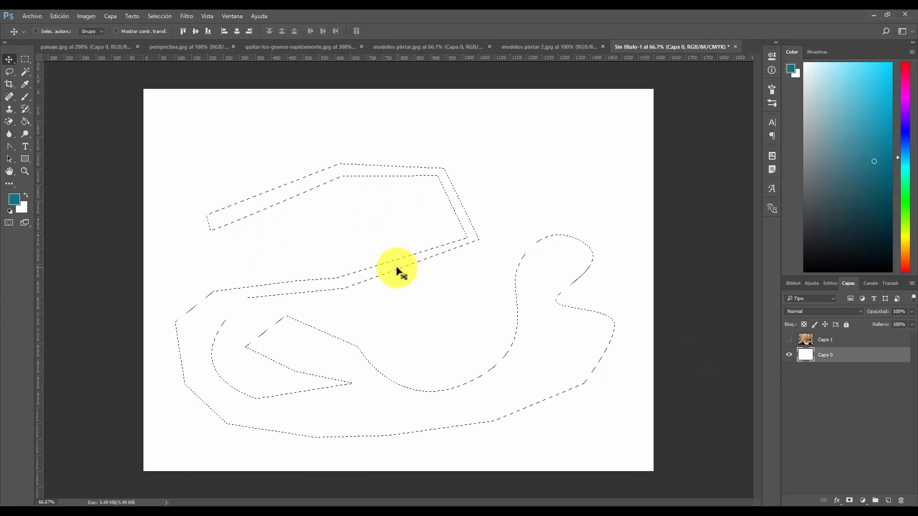
# Clear the active selection on the canvas and switch the pen tool group back to the standard Pen tool.
pyautogui.hotkey('ctrl', 'd')
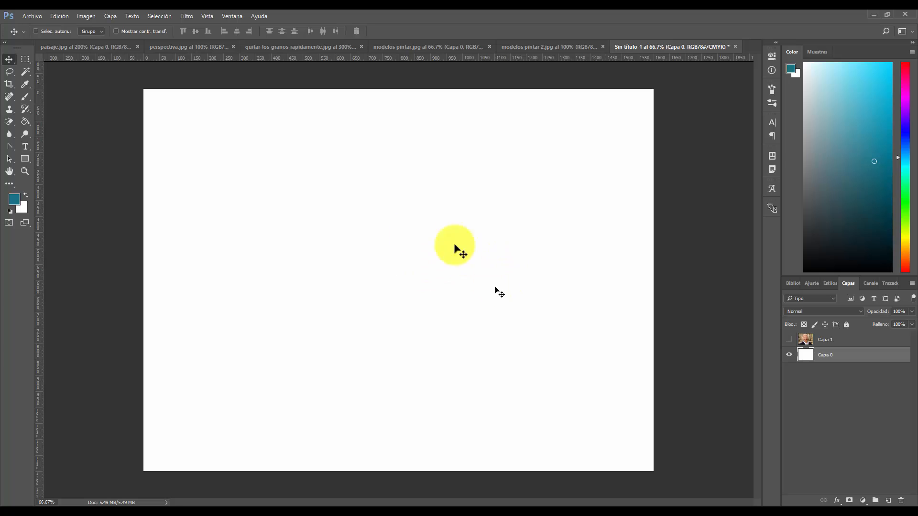
pyautogui.rightClick(11, 148)
pyautogui.click(71, 147)
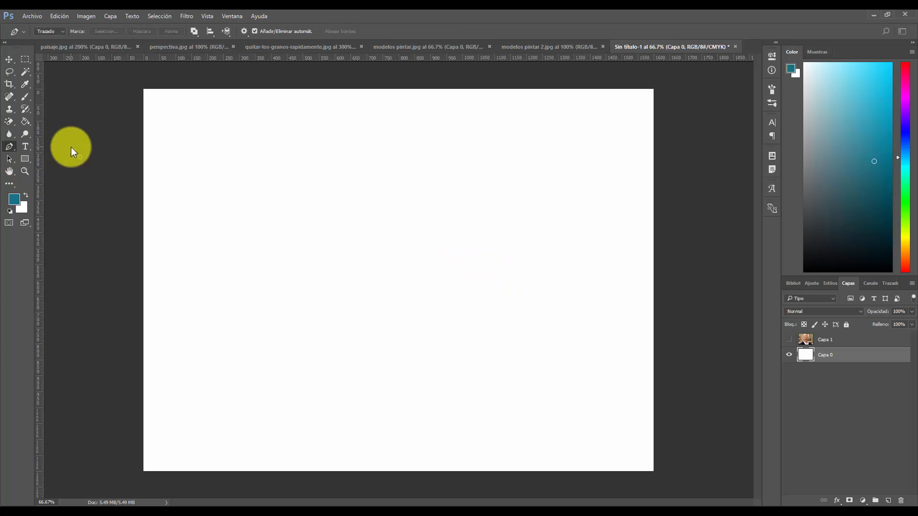
# Add a horizontal text line reading "CUALQUIER TEXTO" in the upper part of the canvas.
pyautogui.click(25, 147)
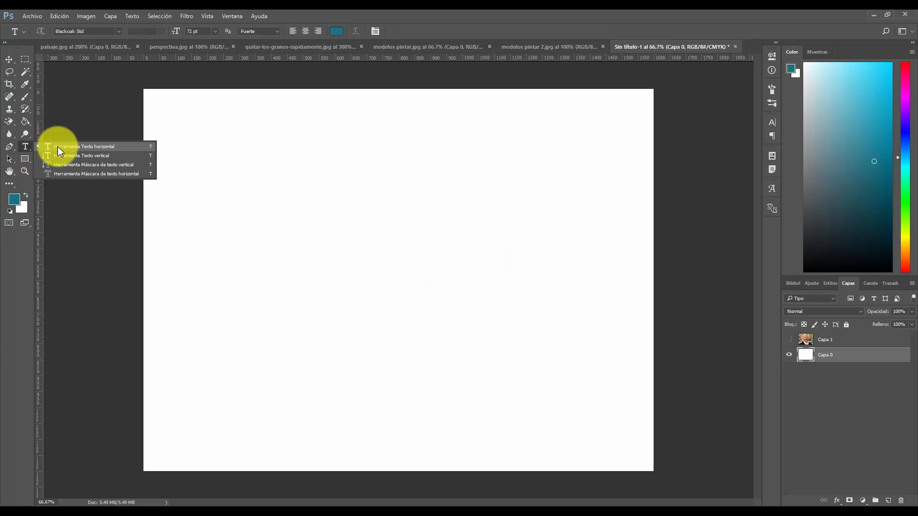
pyautogui.click(23, 148)
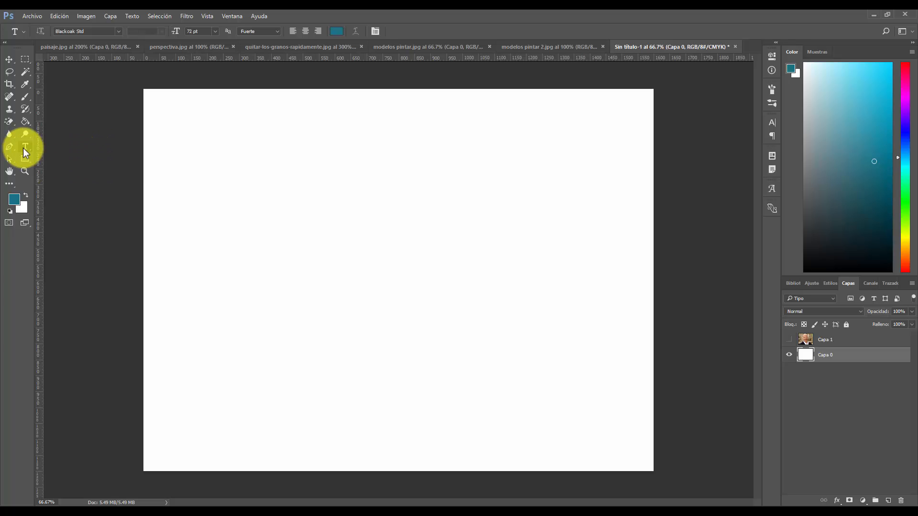
pyautogui.rightClick(25, 147)
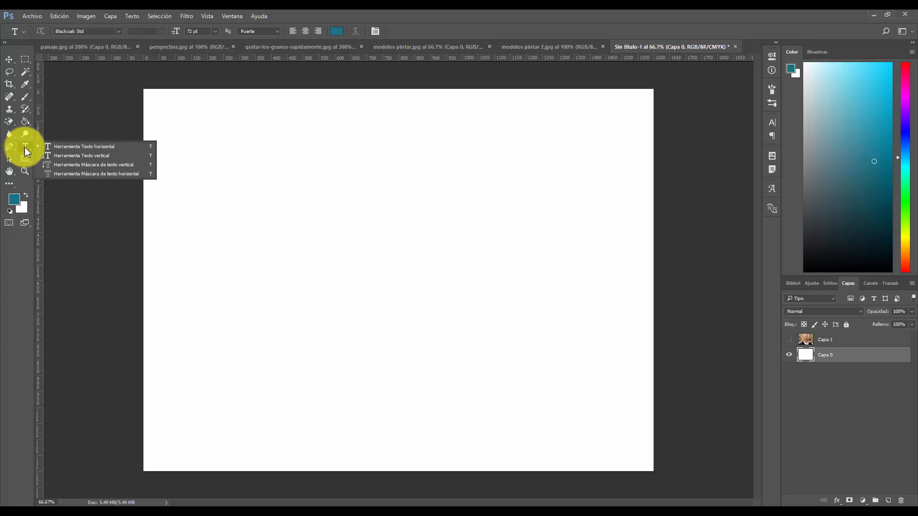
pyautogui.click(85, 146)
pyautogui.click(264, 194)
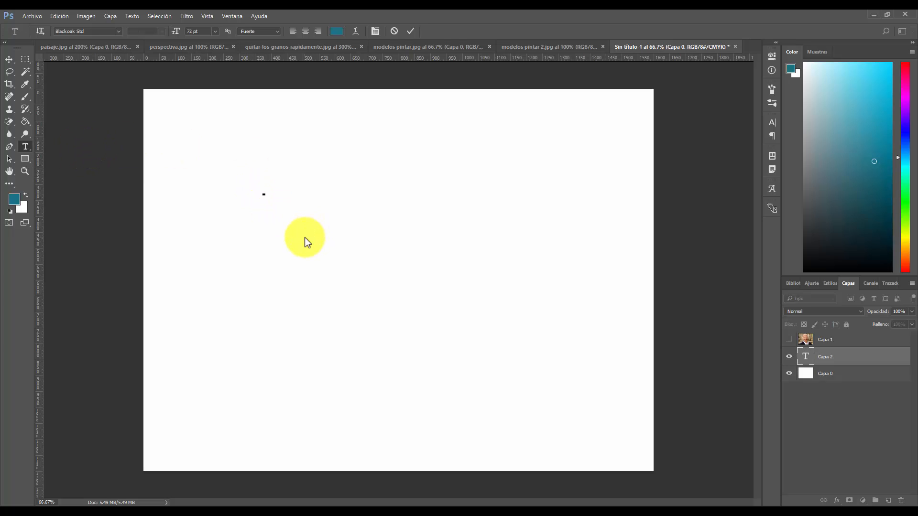
pyautogui.write('CU')
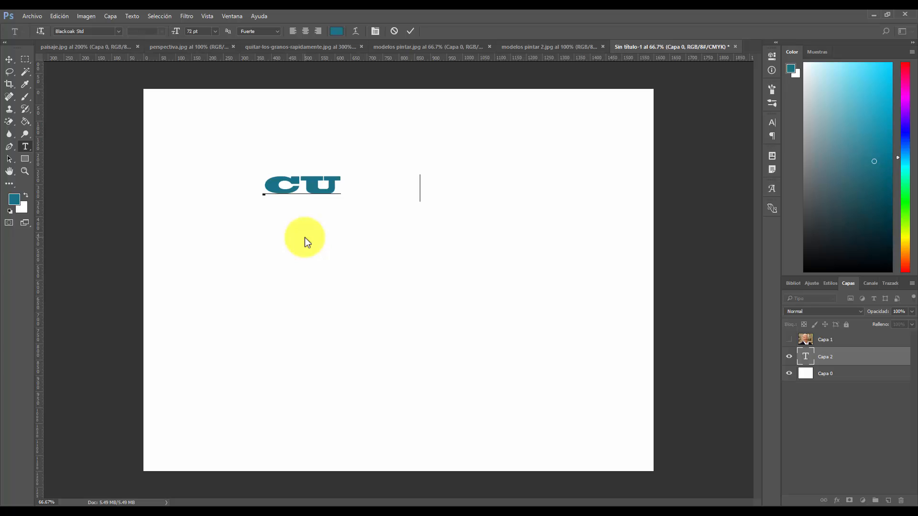
pyautogui.write('ALQUIER T')
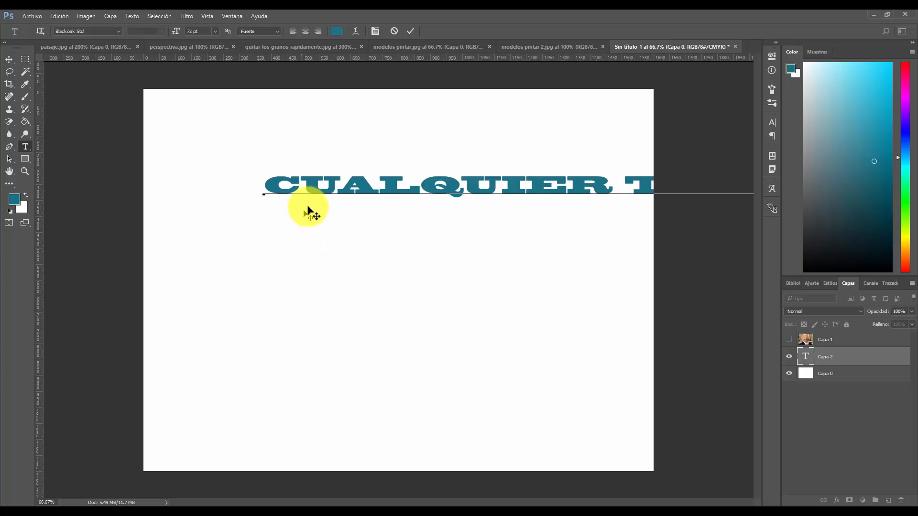
# Select the whole text line and format it in Bebas Neue at 72 pt with Redondeado anti-aliasing.
pyautogui.doubleClick(340, 192)
pyautogui.click(405, 181)
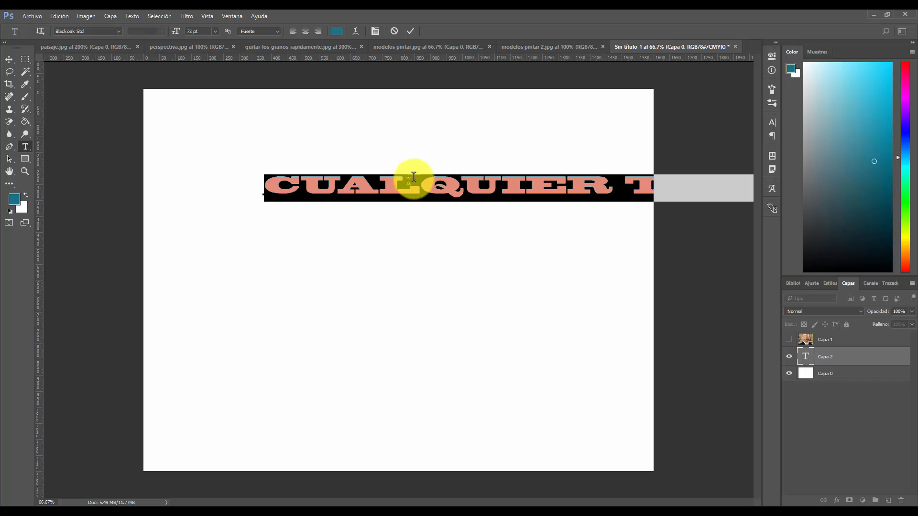
pyautogui.click(119, 32)
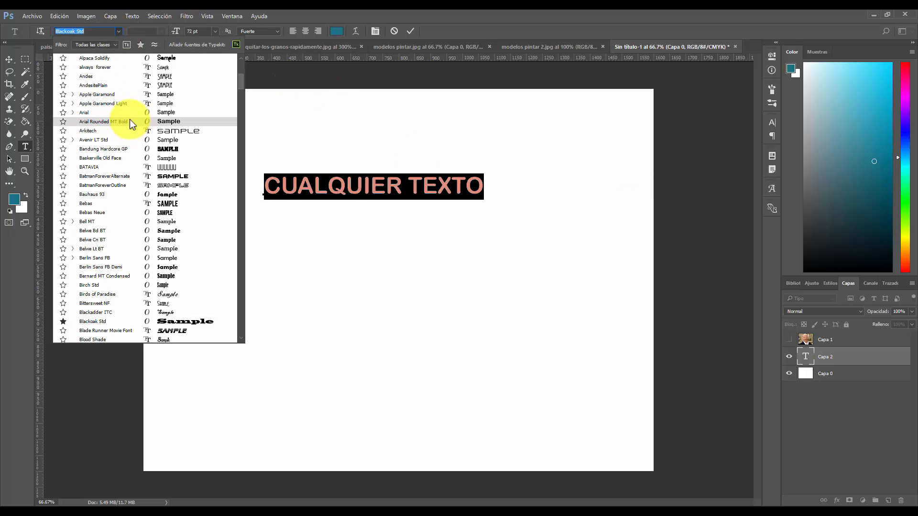
pyautogui.click(126, 213)
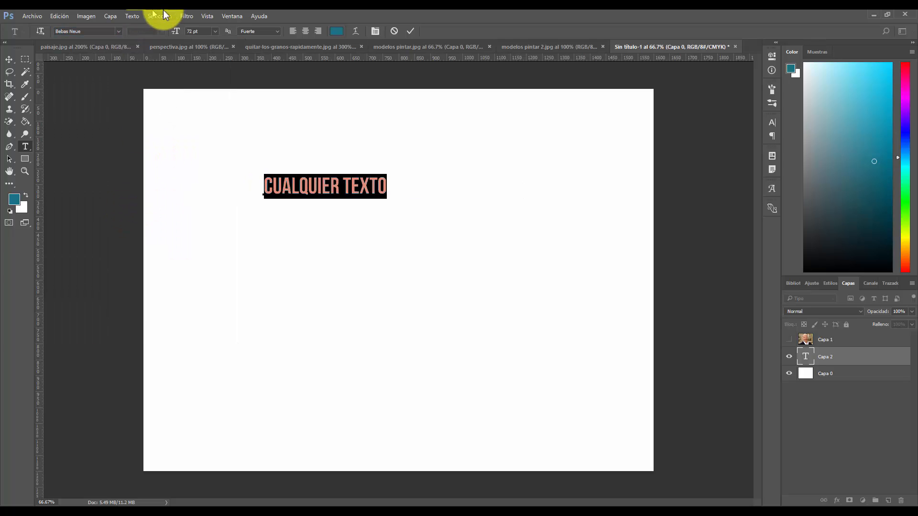
pyautogui.click(211, 30)
pyautogui.click(216, 204)
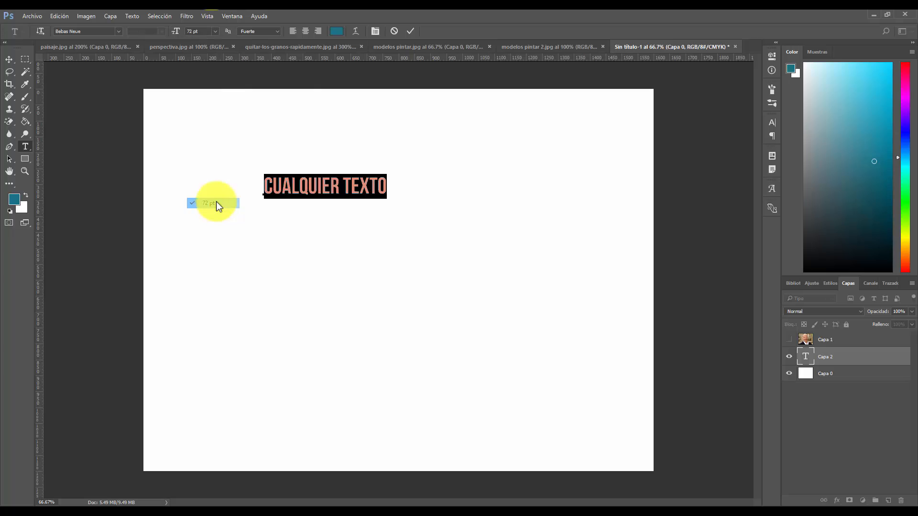
pyautogui.click(276, 30)
pyautogui.click(260, 62)
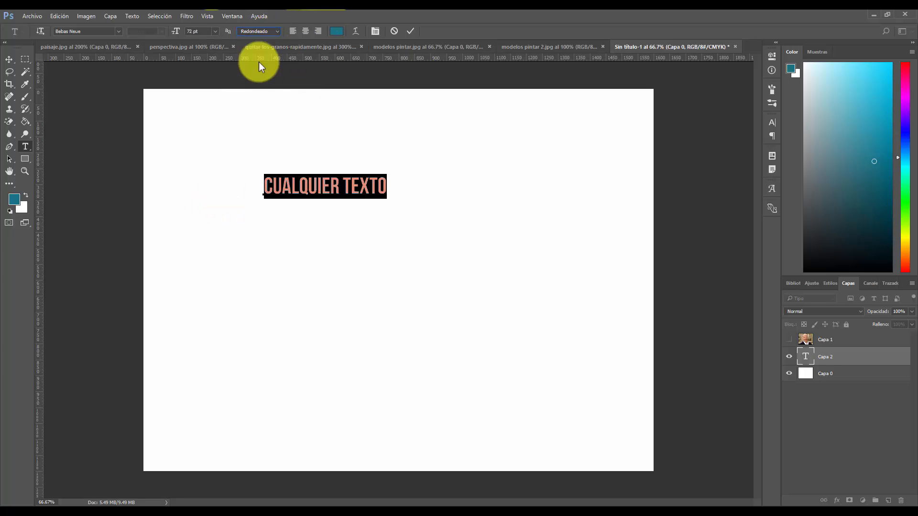
# Try the left, centre and right alignments on the selected text, and end with it centred.
pyautogui.click(306, 31)
pyautogui.click(318, 31)
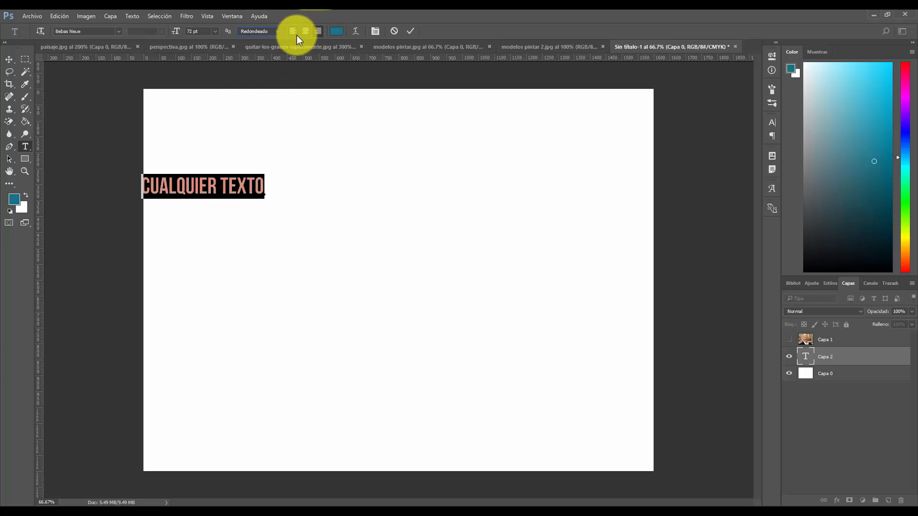
pyautogui.click(293, 31)
pyautogui.click(306, 31)
pyautogui.click(320, 31)
pyautogui.click(293, 31)
pyautogui.click(306, 31)
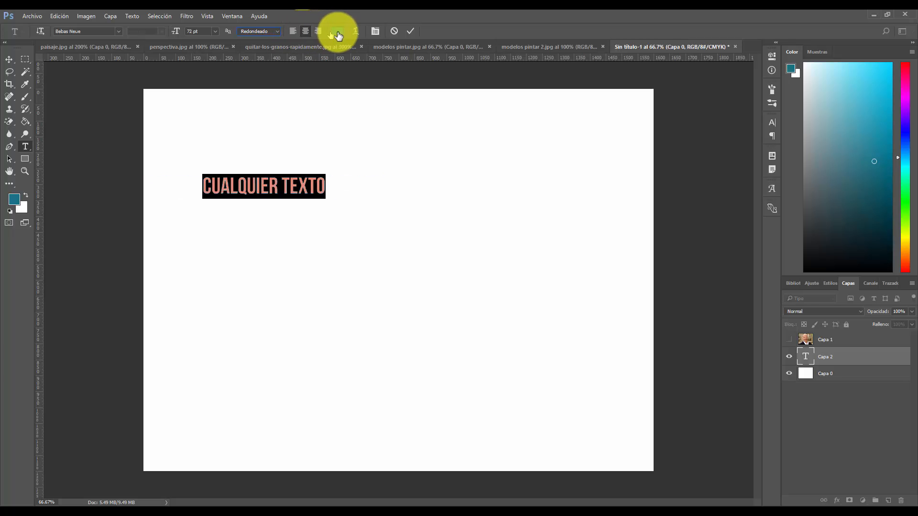
# Change the colour of the selected text to dark red.
pyautogui.click(337, 31)
pyautogui.click(369, 142)
pyautogui.click(454, 138)
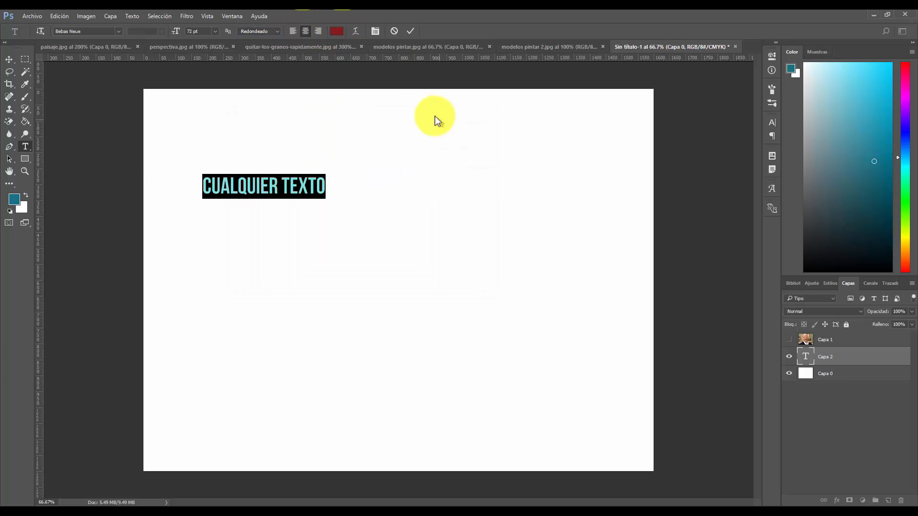
# Try the Abombar text warp, then apply the horizontal Arco style with a +50% bend and commit the text.
pyautogui.click(356, 32)
pyautogui.click(454, 155)
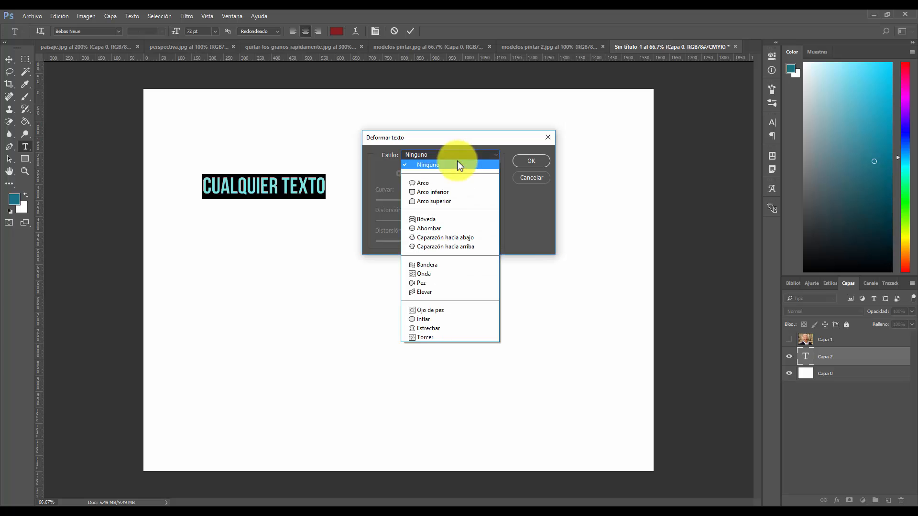
pyautogui.click(455, 228)
pyautogui.click(457, 156)
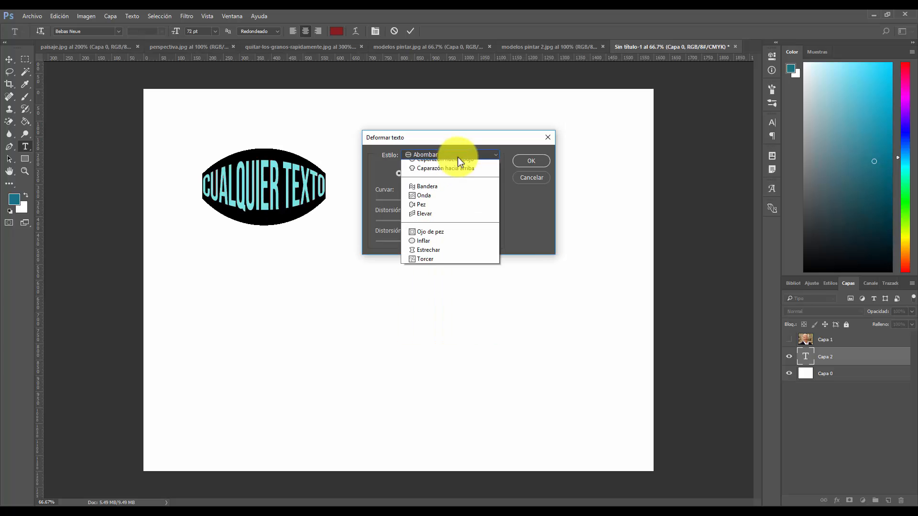
pyautogui.click(449, 184)
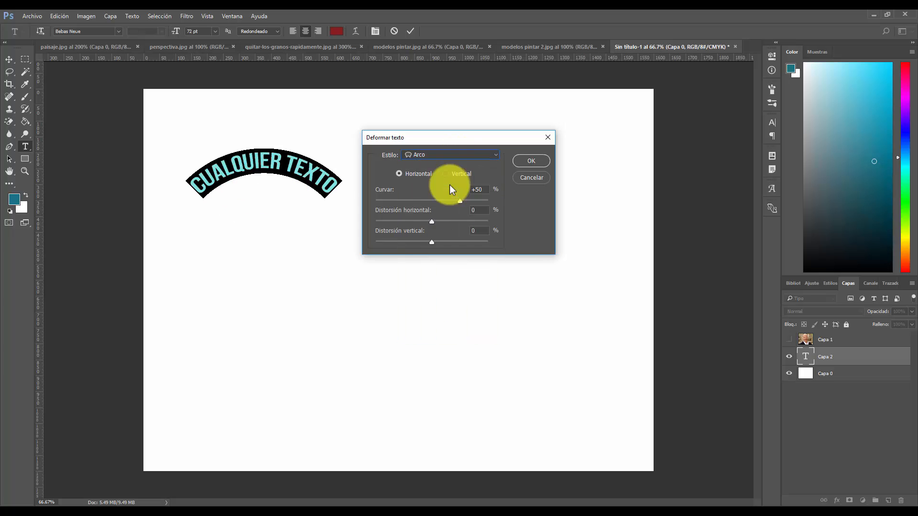
pyautogui.click(529, 162)
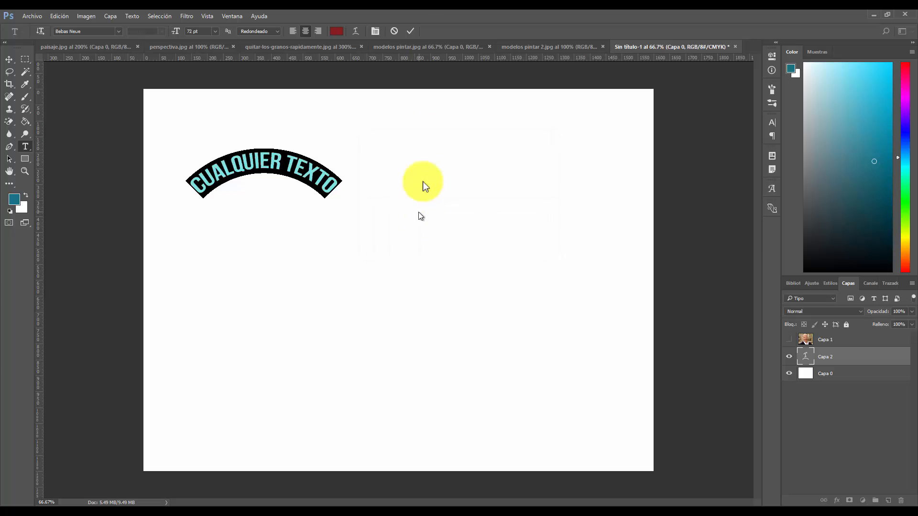
pyautogui.click(410, 32)
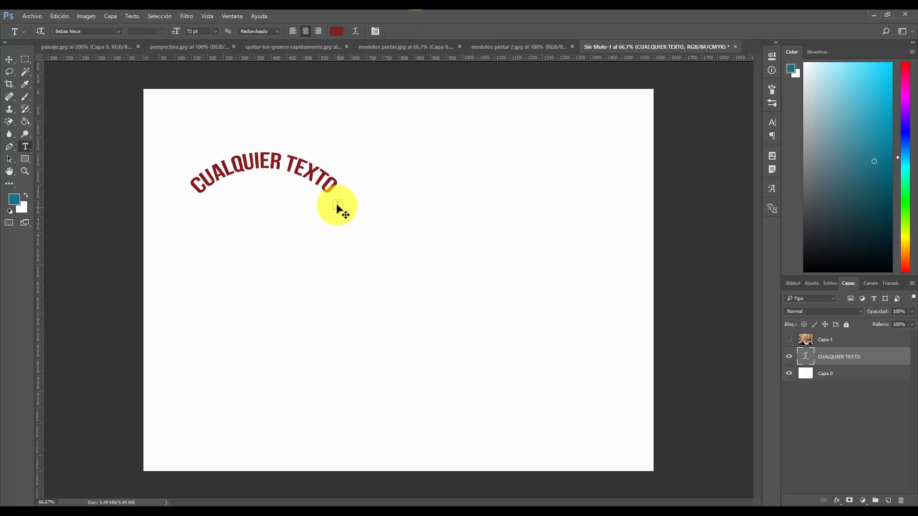
# Scale the arched text proportionally to about 286% and position it across the upper part of the canvas.
pyautogui.hotkey('ctrl', 't')
pyautogui.moveTo(340, 141); pyautogui.dragTo(426, 102)
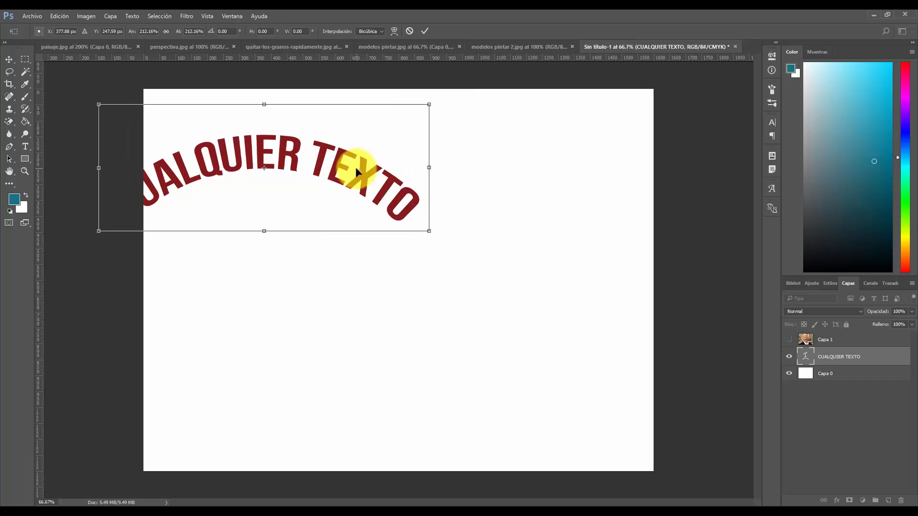
pyautogui.moveTo(389, 185); pyautogui.dragTo(473, 201)
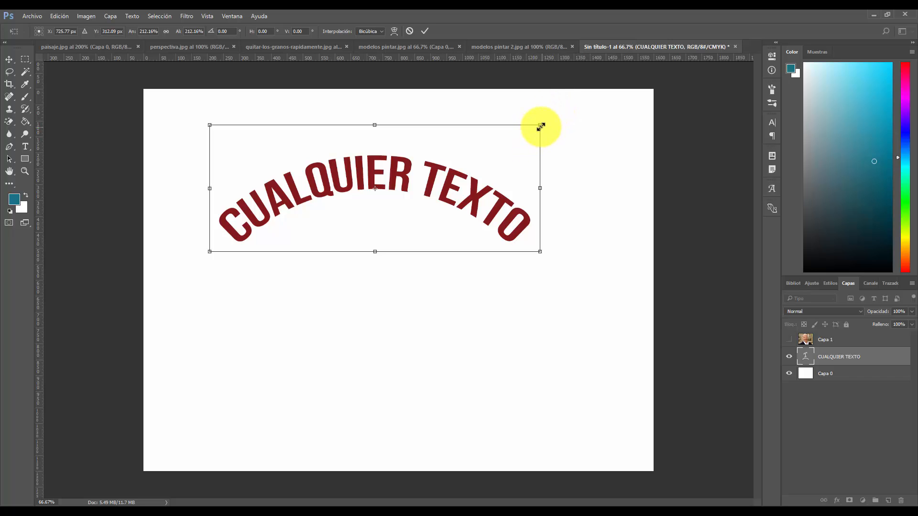
pyautogui.moveTo(540, 127); pyautogui.dragTo(598, 92)
pyautogui.moveTo(531, 204)
pyautogui.mouseDown()
pyautogui.moveTo(564, 210)
pyautogui.moveTo(543, 205)
pyautogui.mouseUp()
pyautogui.moveTo(623, 103); pyautogui.dragTo(645, 199)
pyautogui.moveTo(617, 105); pyautogui.dragTo(627, 123)
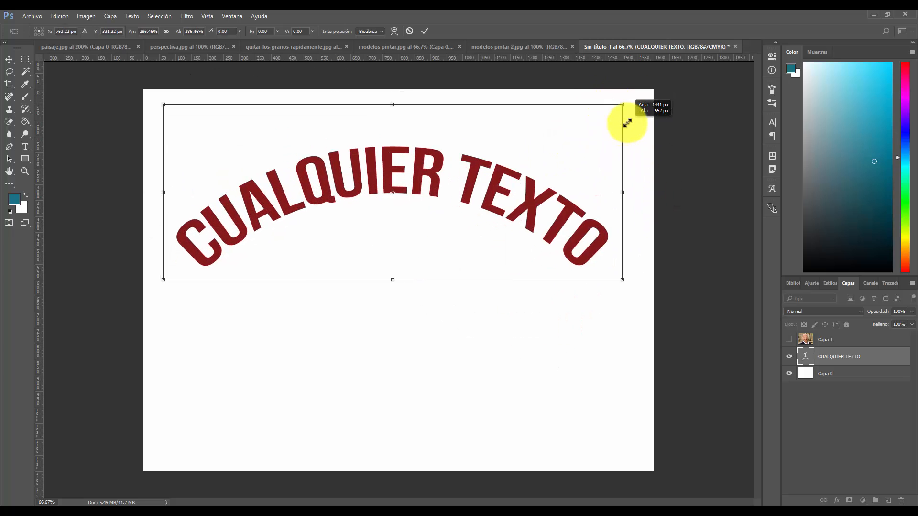
pyautogui.doubleClick(516, 206)
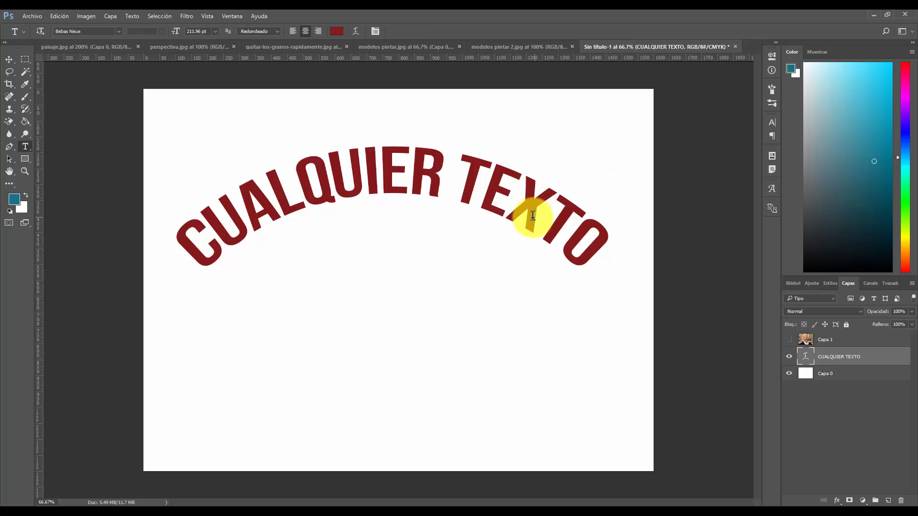
pyautogui.click(10, 57)
pyautogui.moveTo(428, 175); pyautogui.dragTo(420, 164)
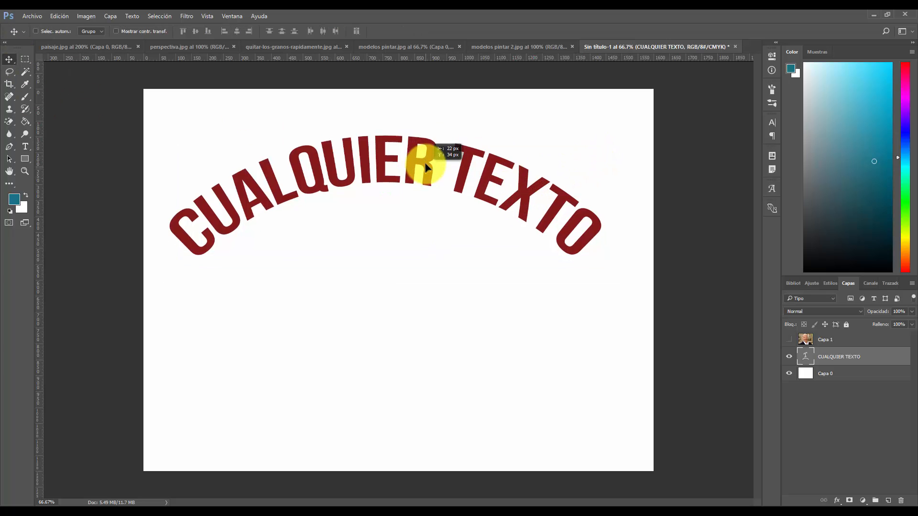
# Add the vertical text "VERTICAL" with the Vertical Type tool and move it under the middle of the arched text.
pyautogui.click(26, 152)
pyautogui.click(44, 148)
pyautogui.click(353, 302)
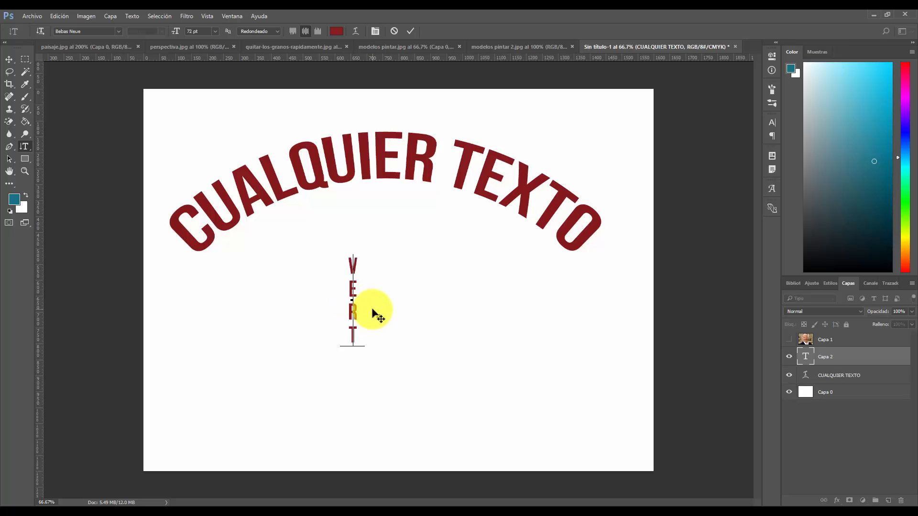
pyautogui.click(9, 57)
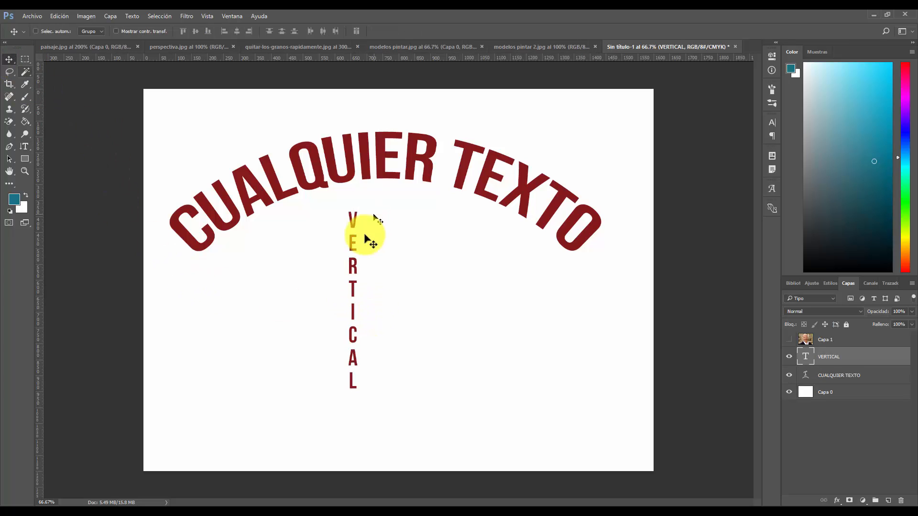
pyautogui.moveTo(356, 293); pyautogui.dragTo(389, 283)
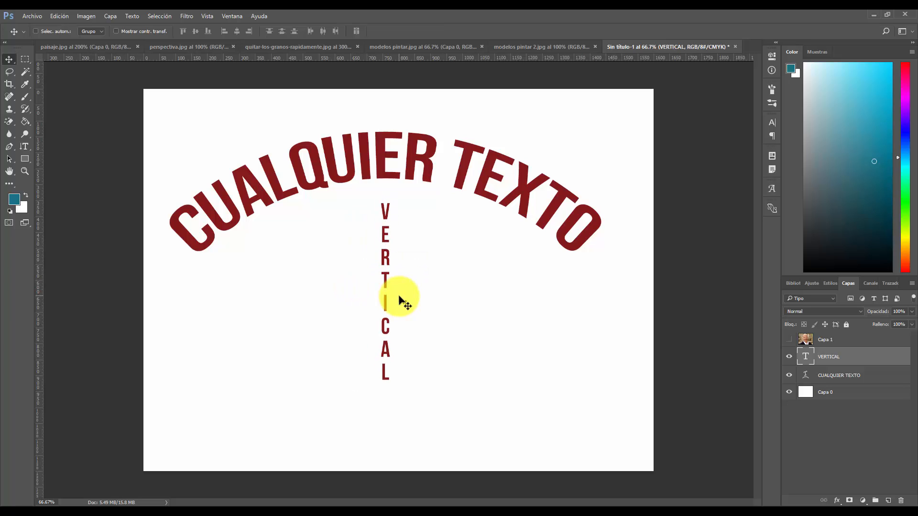
# Choose the Vertical Type Mask tool, switch to the modelos pintar.jpg document and hide its Capa 0 copia layer.
pyautogui.click(27, 145)
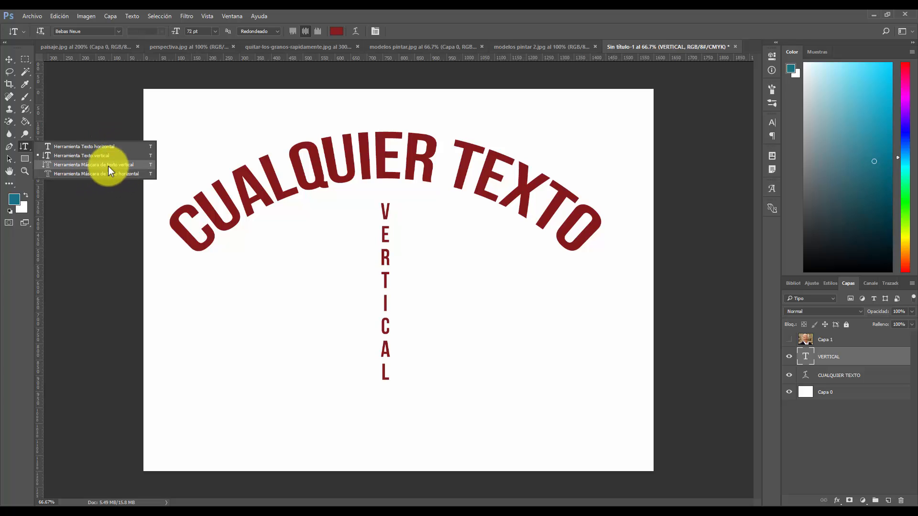
pyautogui.click(108, 165)
pyautogui.click(432, 47)
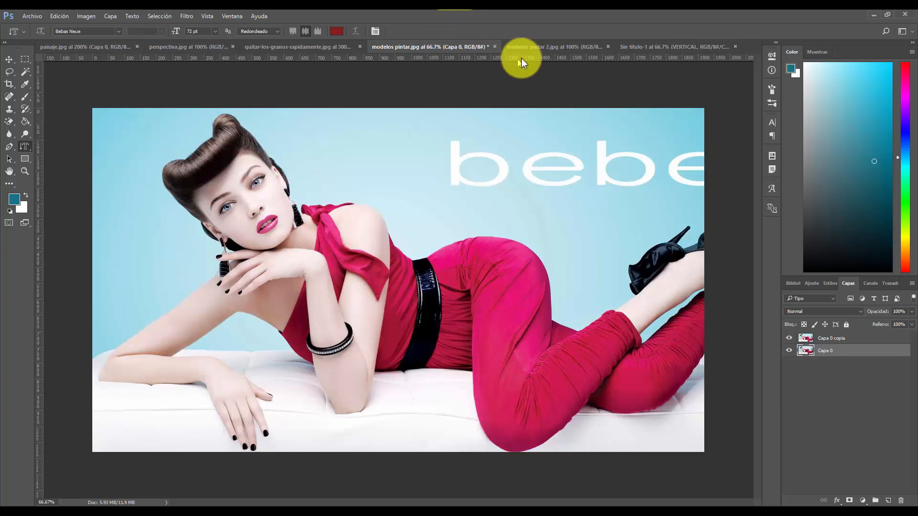
pyautogui.click(790, 338)
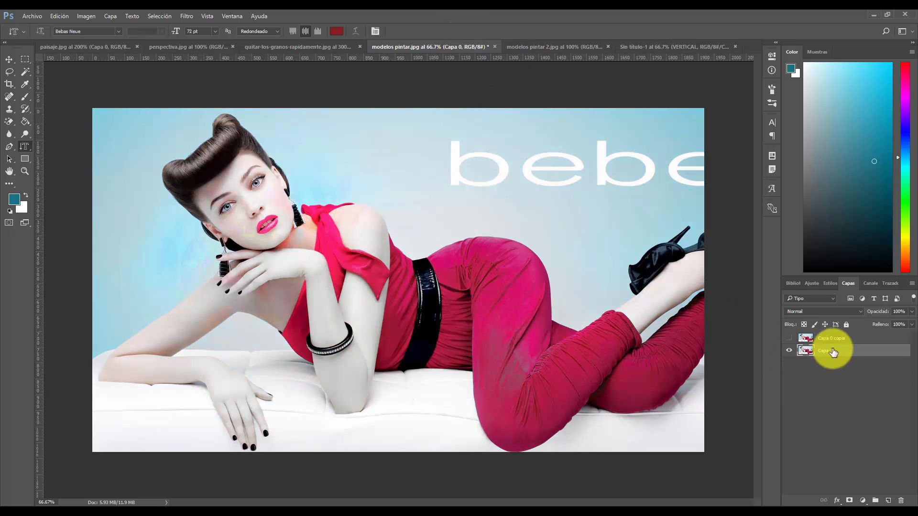
# Create a selection reading "TEXTO DE FORMA DE MASCARA" across the model's face with the Horizontal Type Mask tool.
pyautogui.click(30, 145)
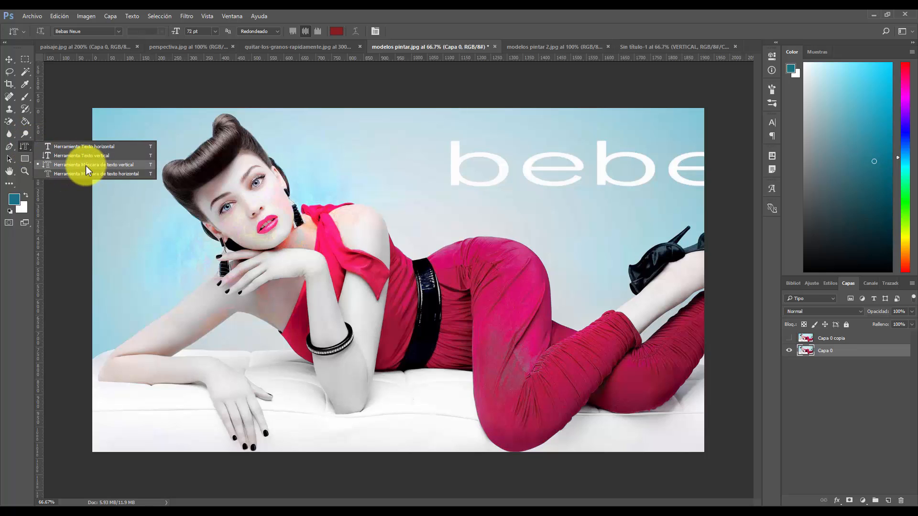
pyautogui.click(98, 173)
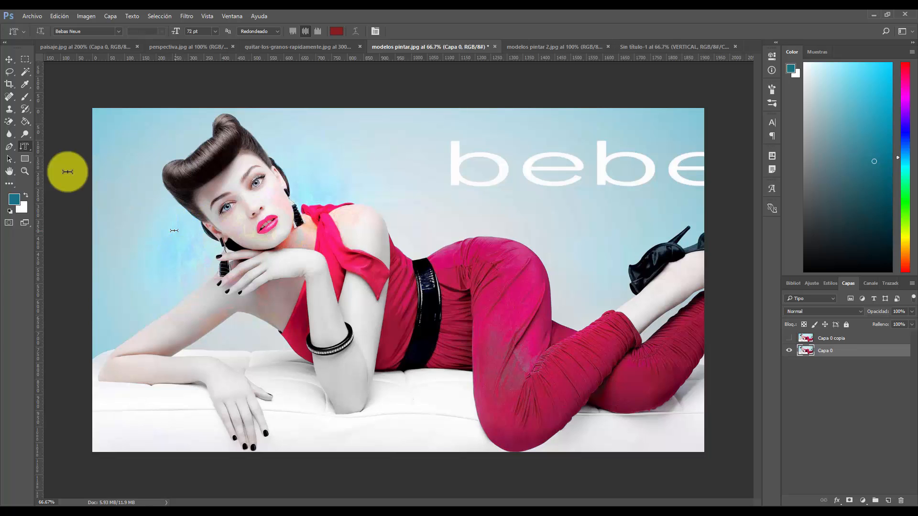
pyautogui.click(24, 147)
pyautogui.click(84, 173)
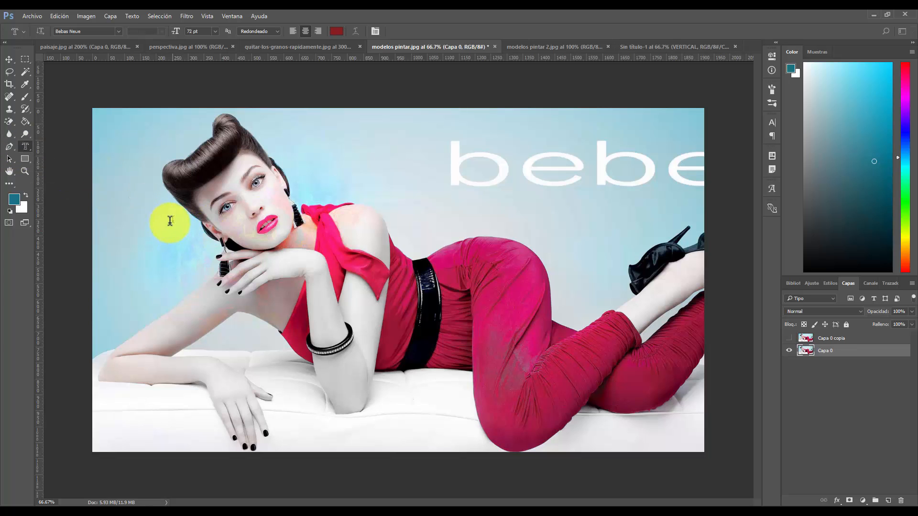
pyautogui.click(140, 223)
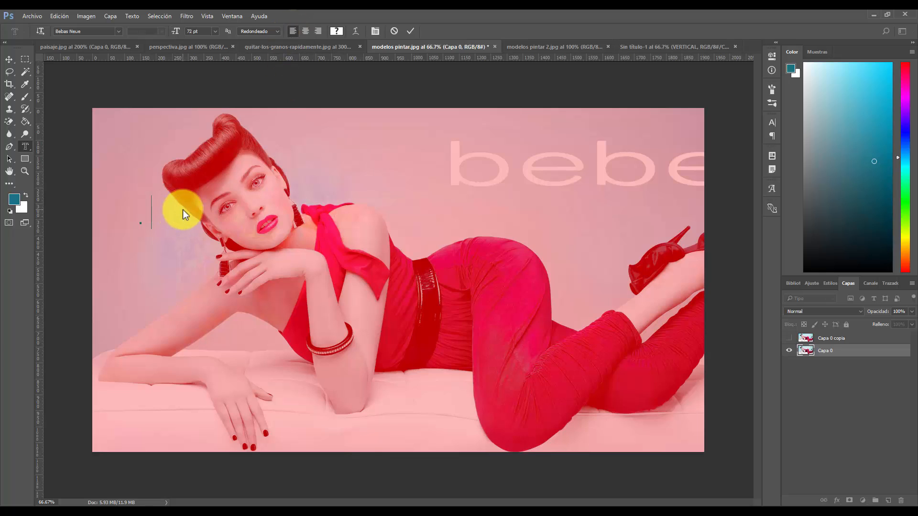
pyautogui.write('TEXTO DE FORMA RE')
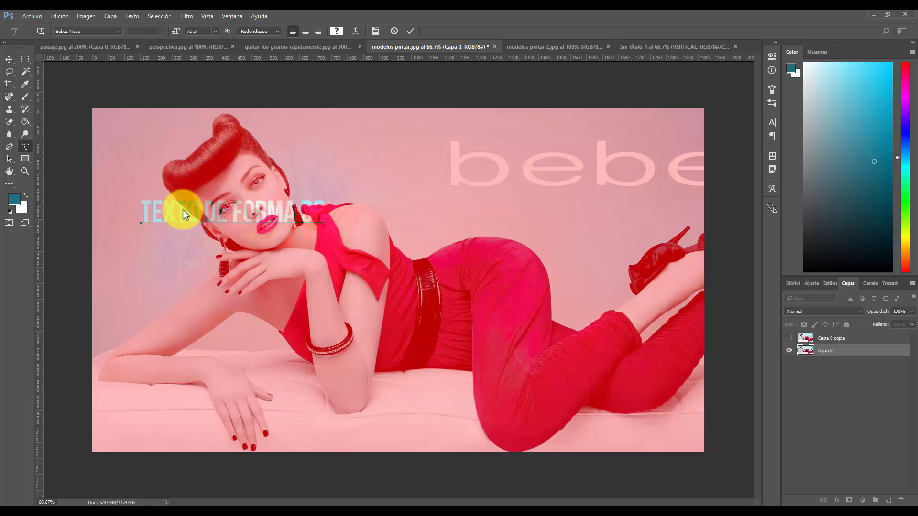
pyautogui.write(' MASC')
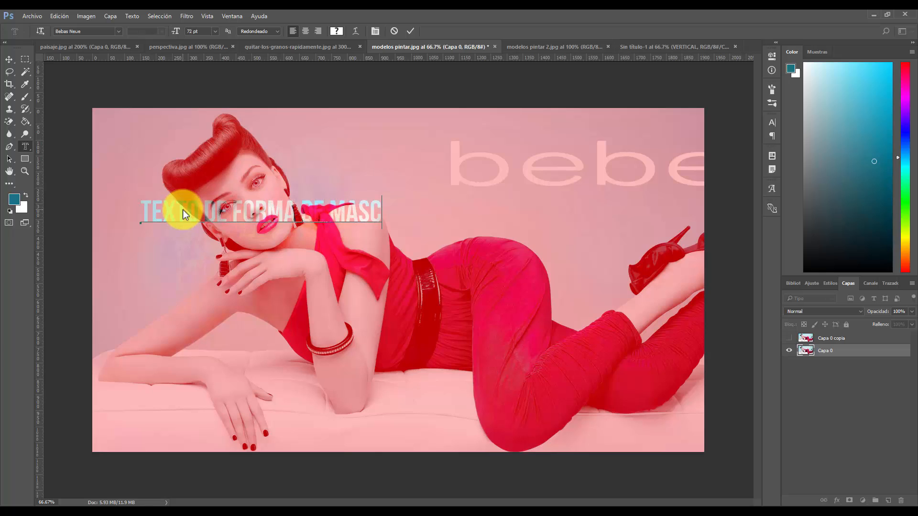
pyautogui.write('ARA')
pyautogui.click(8, 58)
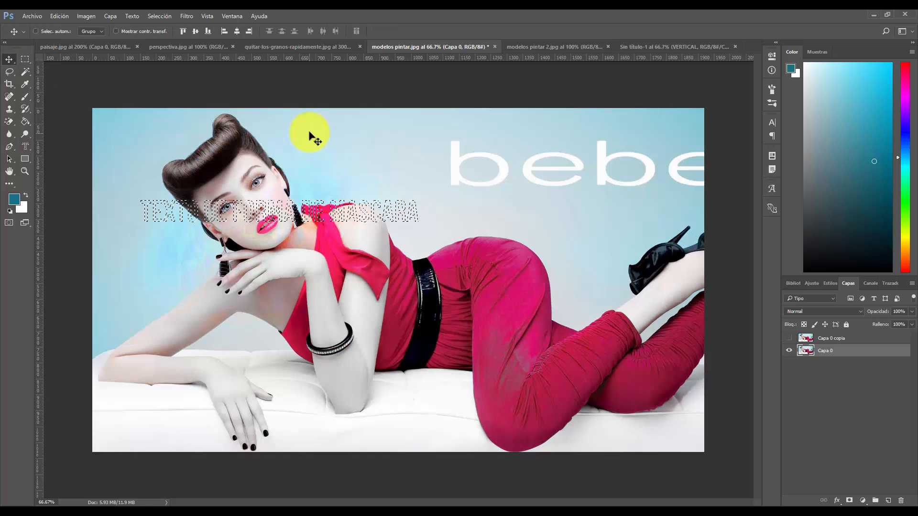
# Try to enlarge the text-shaped selection with Free Transform.
pyautogui.hotkey('ctrl', 't')
pyautogui.moveTo(423, 196); pyautogui.dragTo(618, 139)
pyautogui.hotkey('ctrl', 'z')
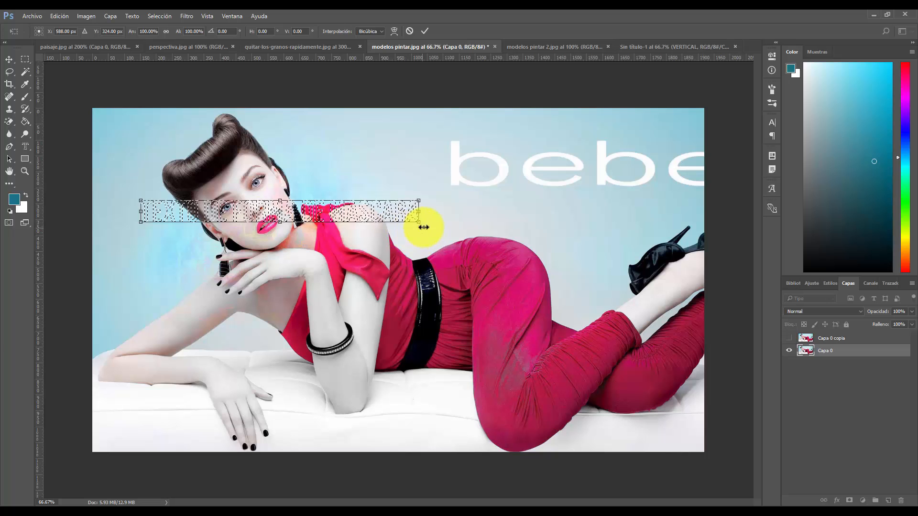
pyautogui.press('Return')
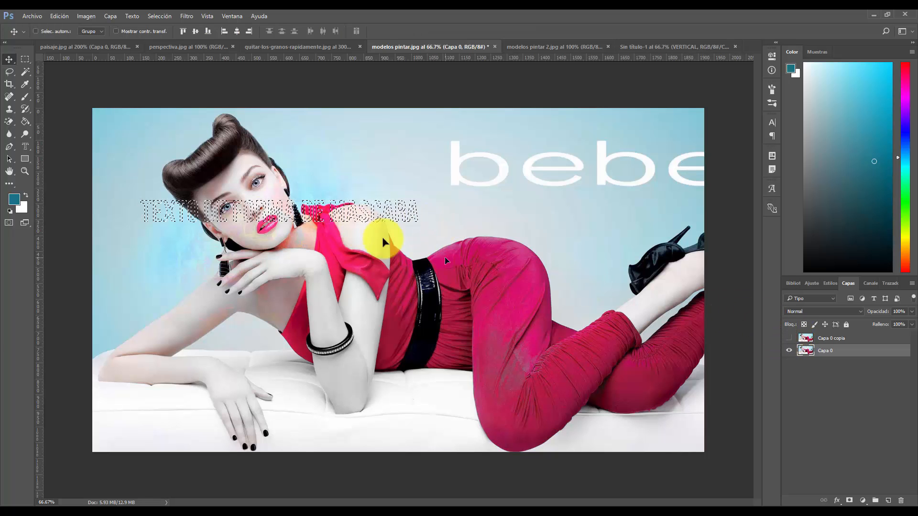
# Cut the text-shaped area out of Capa 0, place it on its own layer and hide Capa 0.
pyautogui.hotkey('ctrl', 'd')
pyautogui.click(349, 215)
pyautogui.click(329, 211)
pyautogui.click(344, 209)
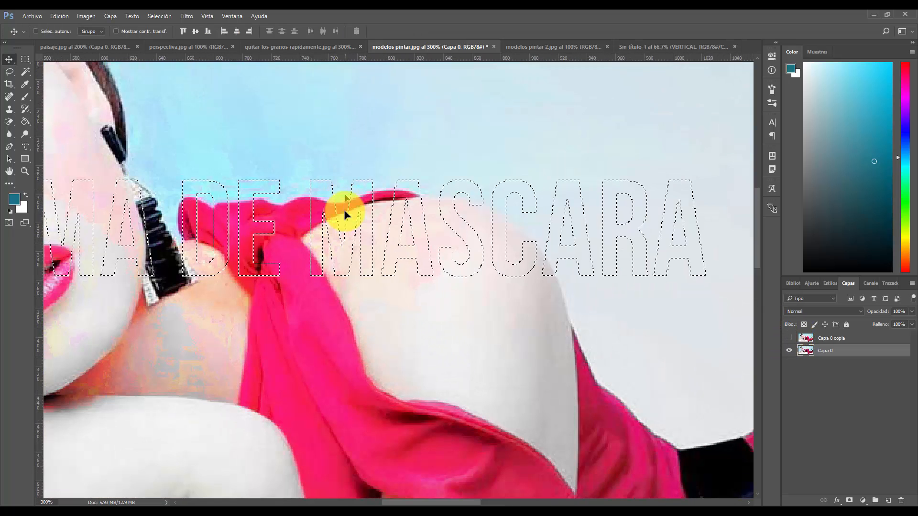
pyautogui.keyDown('alt'); pyautogui.click(334, 287); pyautogui.keyUp('alt')
pyautogui.keyDown('alt'); pyautogui.click(338, 289); pyautogui.keyUp('alt')
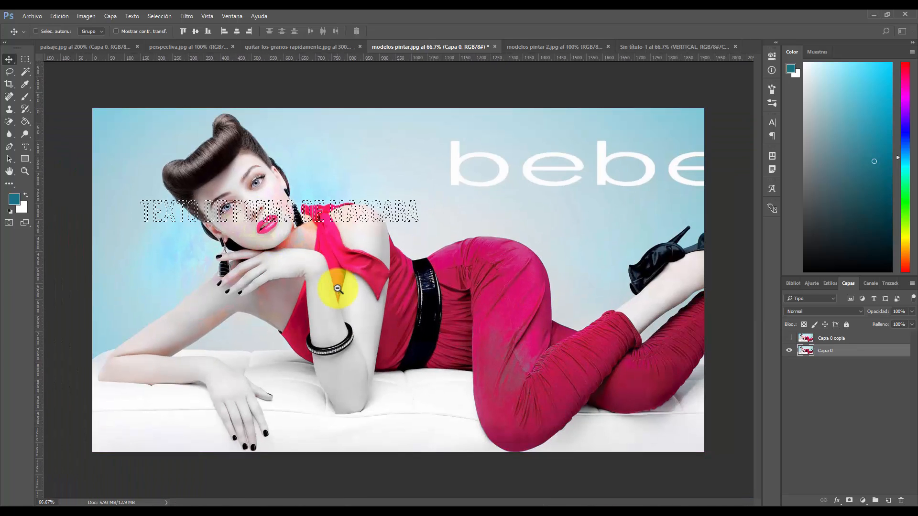
pyautogui.press('Delete')
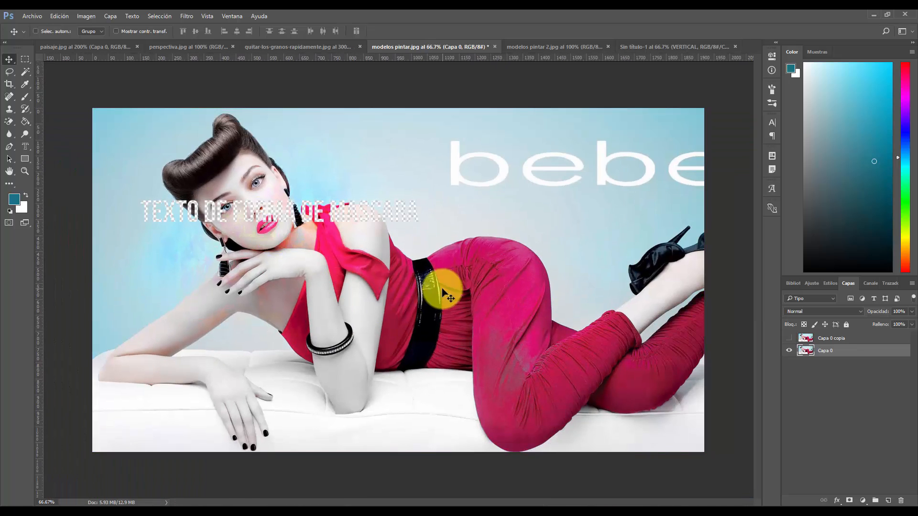
pyautogui.click(789, 351)
pyautogui.hotkey('ctrl', 'j')
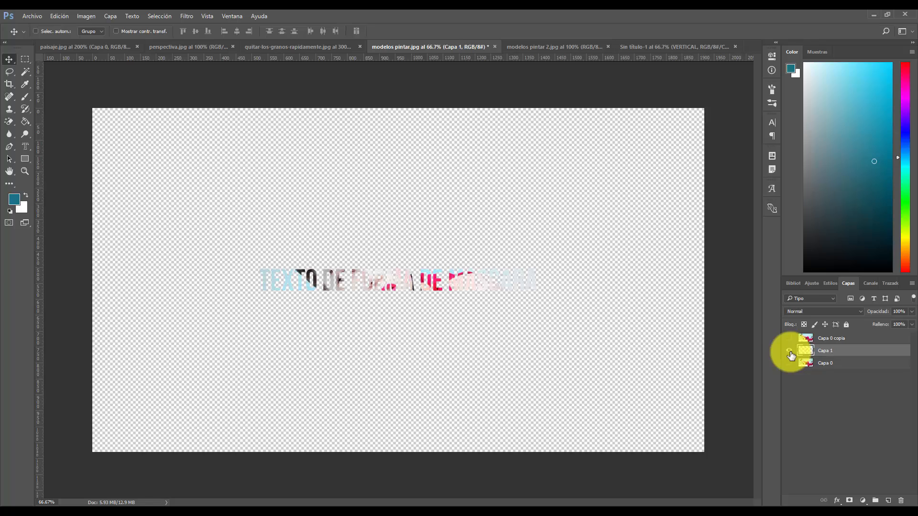
# Scale the image-filled text layer proportionally to about 167% around its centre.
pyautogui.hotkey('ctrl', 't')
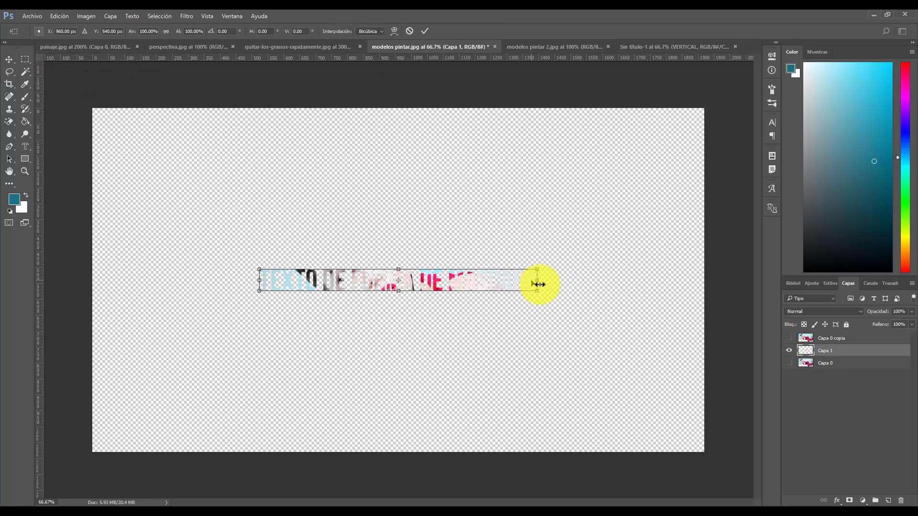
pyautogui.moveTo(538, 270); pyautogui.dragTo(628, 223)
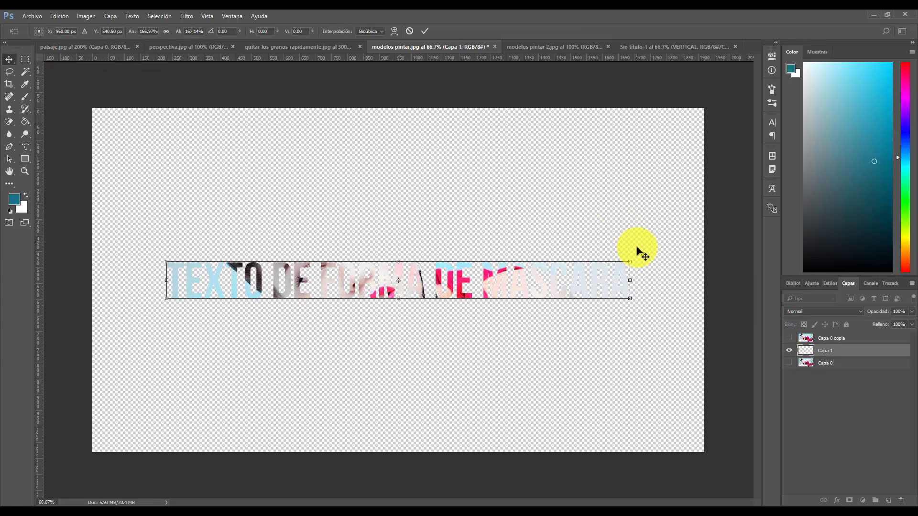
pyautogui.press('Return')
# Switch to the perspectiva.jpg document and unlock its Fondo layer.
pyautogui.click(191, 47)
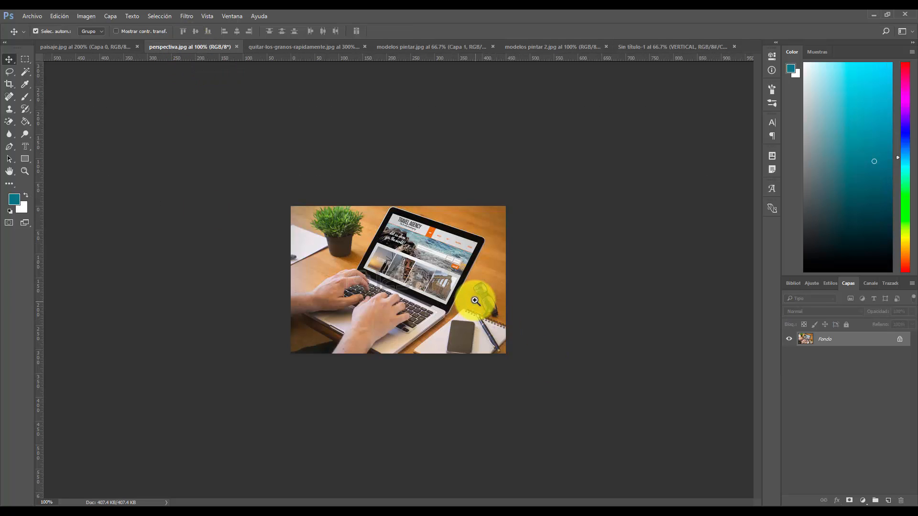
pyautogui.hotkey('ctrl', '+')
pyautogui.click(904, 343)
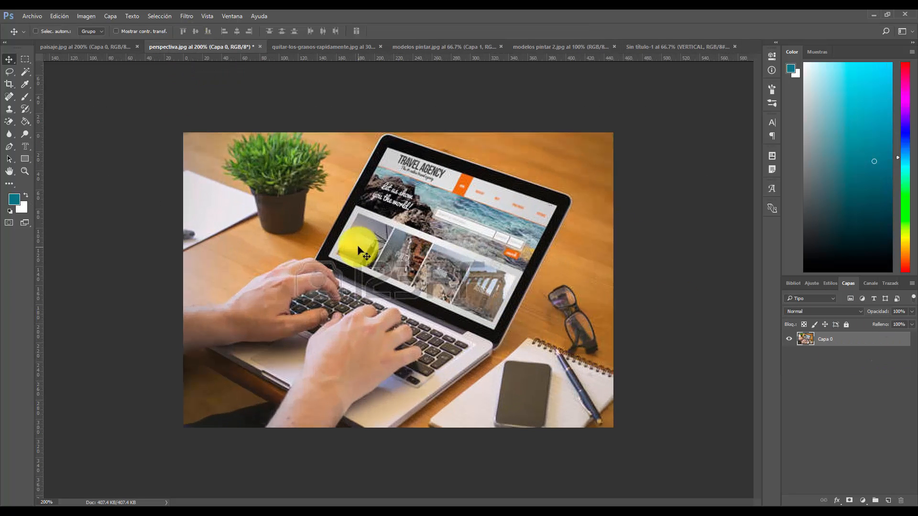
# Try a horizontal type mask reading "TEXTO" on the laptop photo, moving its selection, and drop the selection.
pyautogui.click(25, 146)
pyautogui.click(221, 259)
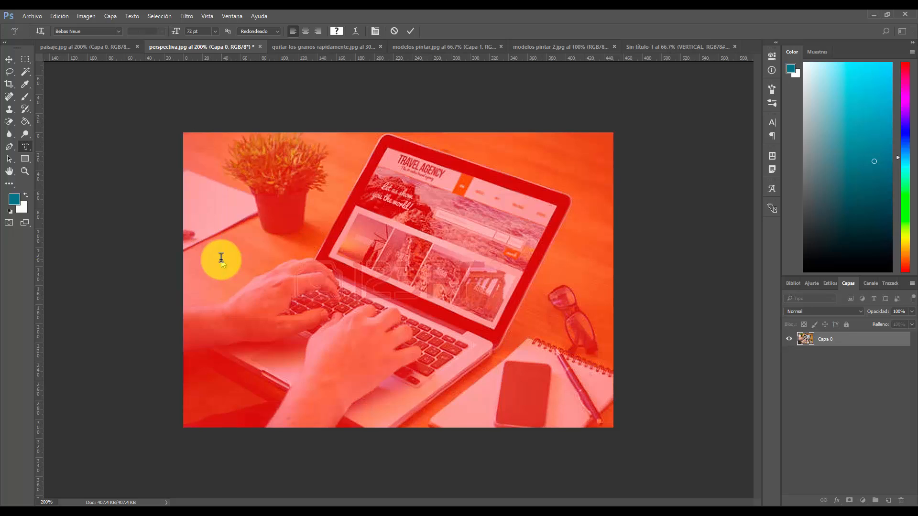
pyautogui.write('TEXTO')
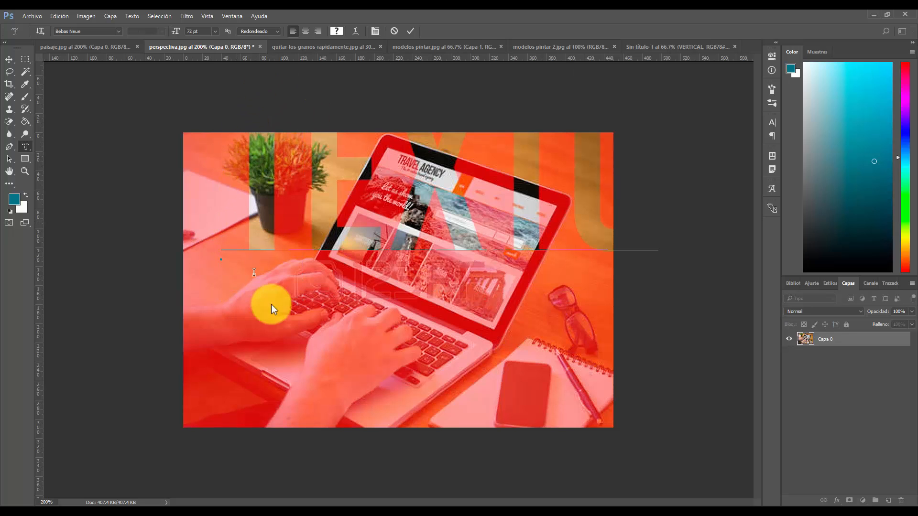
pyautogui.click(9, 60)
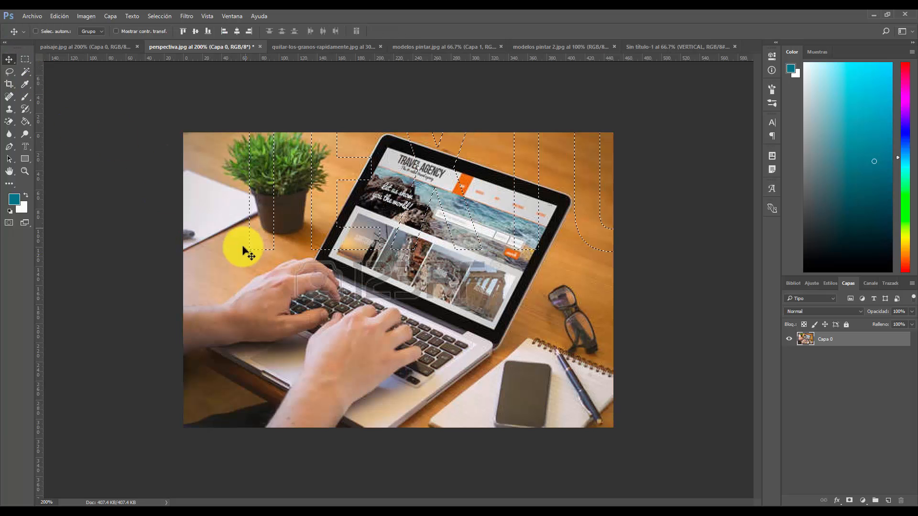
pyautogui.moveTo(254, 254); pyautogui.dragTo(232, 322)
pyautogui.hotkey('ctrl', 'z')
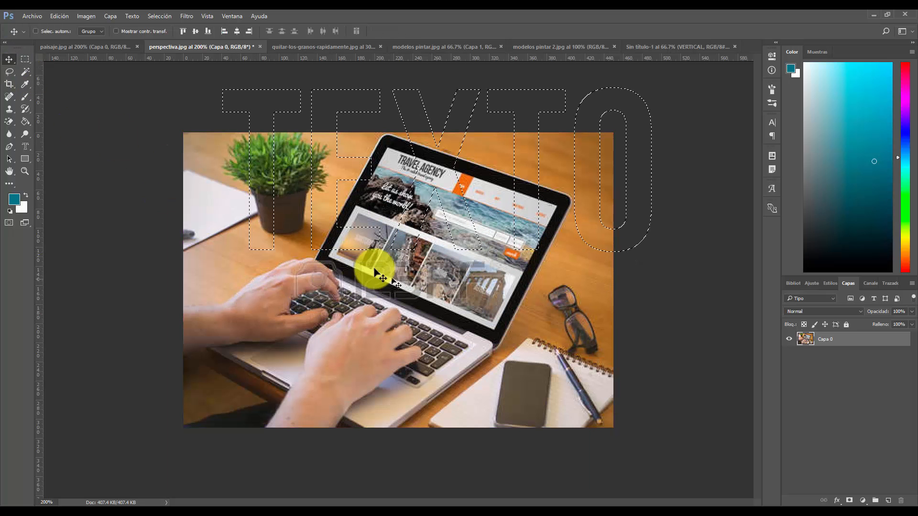
pyautogui.hotkey('ctrl', 'z')
pyautogui.hotkey('ctrl', 'z')
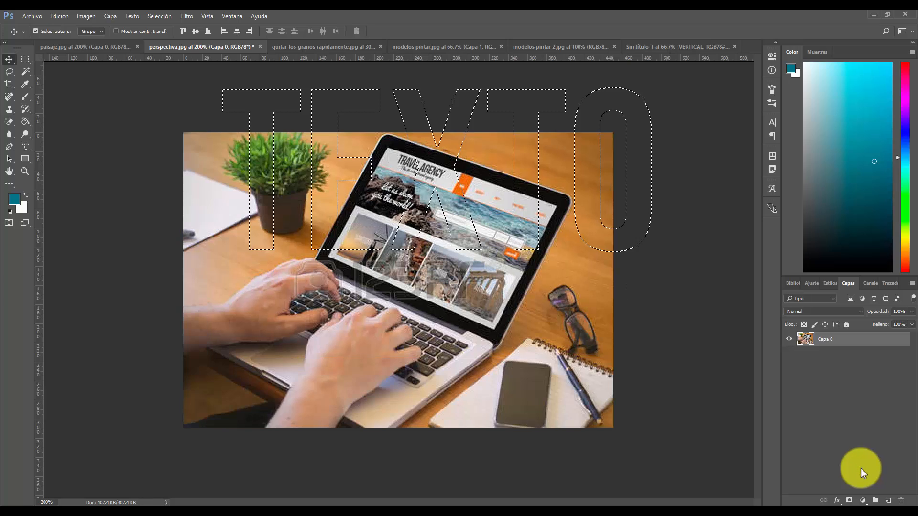
pyautogui.hotkey('ctrl', 'd')
# Add a new layer and create a horizontal type mask selection reading "TEXTO" over the laptop photo.
pyautogui.click(889, 502)
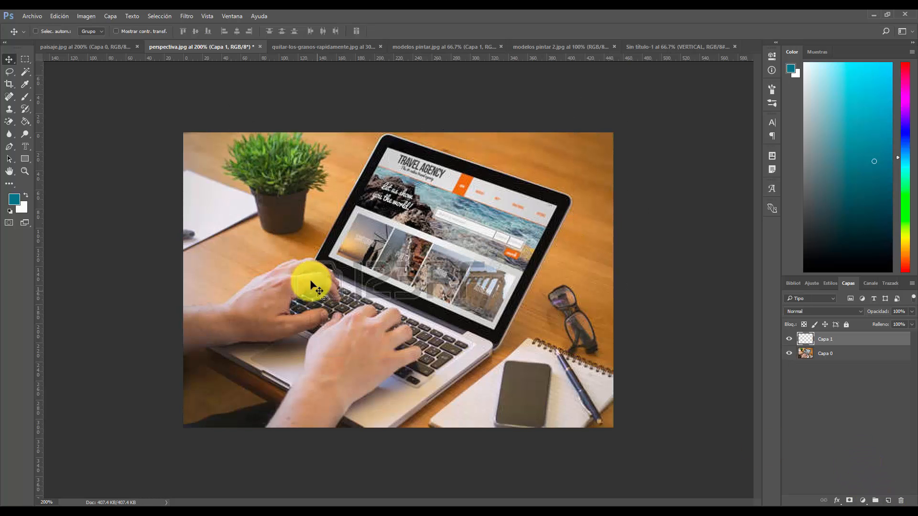
pyautogui.click(25, 147)
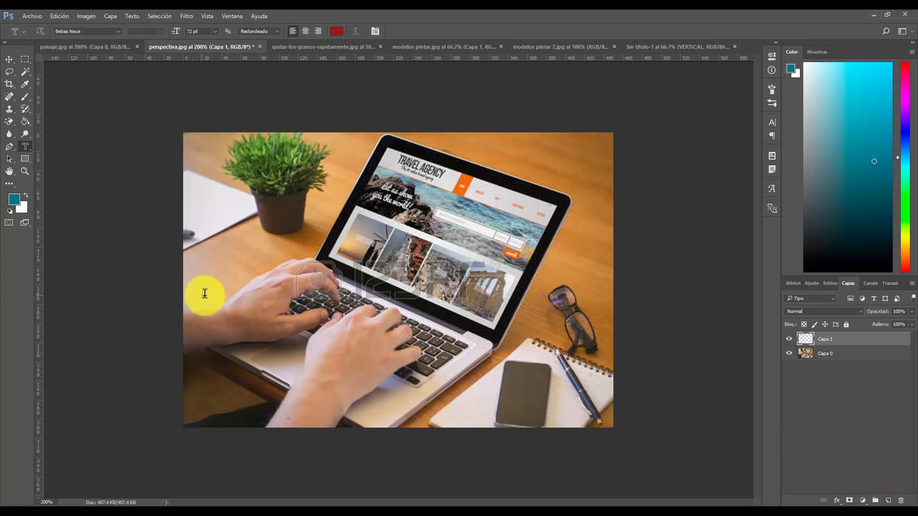
pyautogui.click(205, 293)
pyautogui.write('TEXTO')
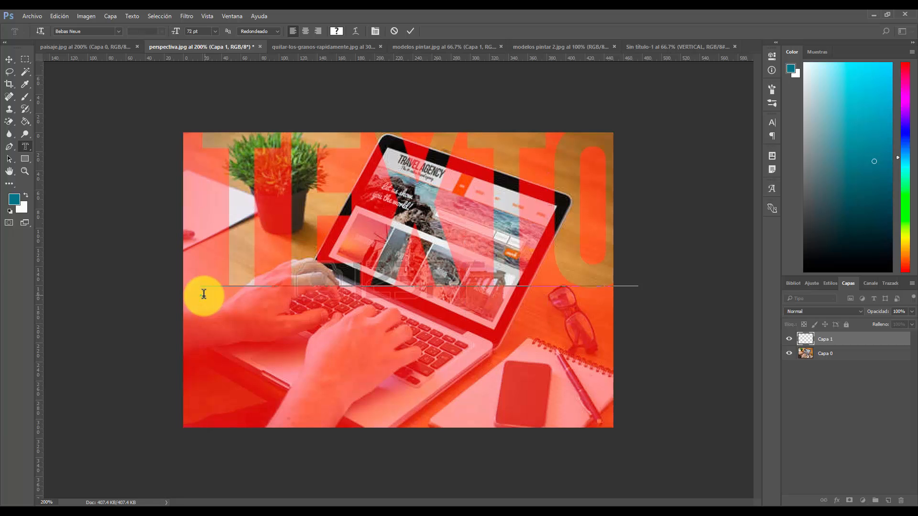
pyautogui.click(10, 60)
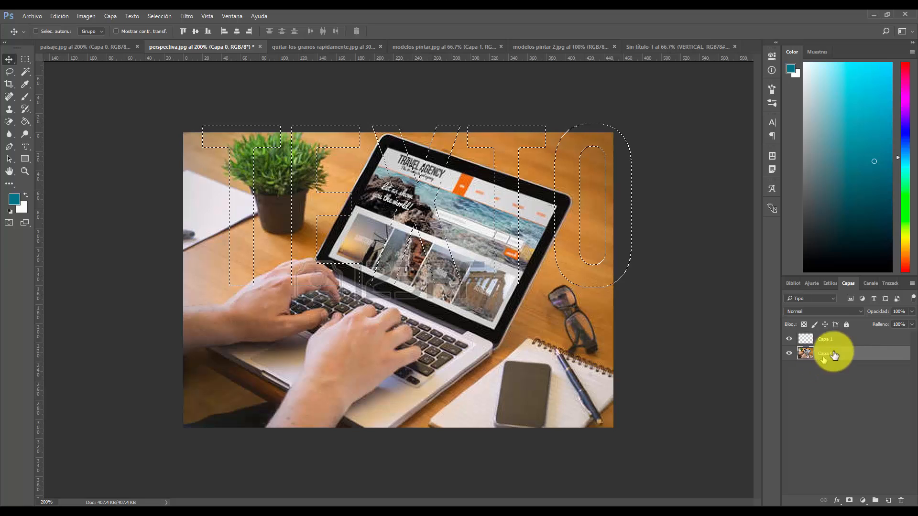
# Move the TEXTO selection down and slightly left so it spans the middle of the photo.
pyautogui.moveTo(580, 272); pyautogui.dragTo(557, 370)
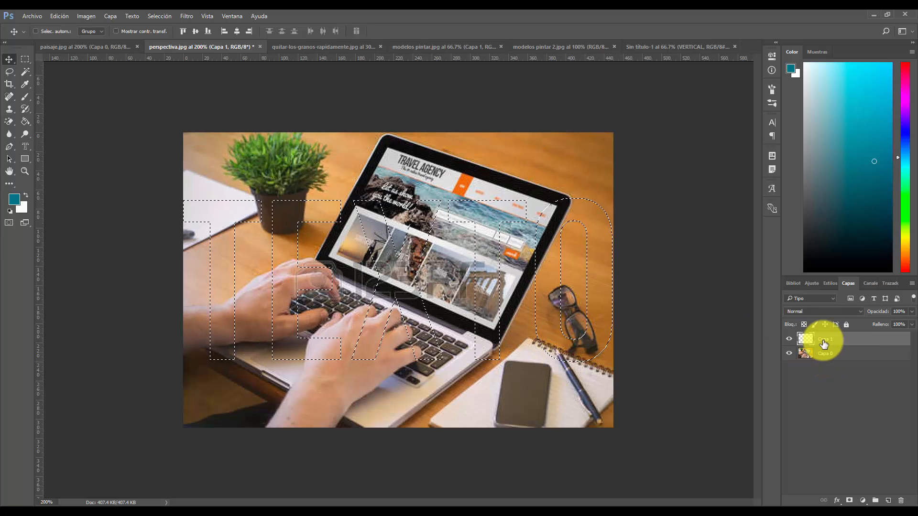
pyautogui.hotkey('ctrl', 't')
pyautogui.click(440, 208)
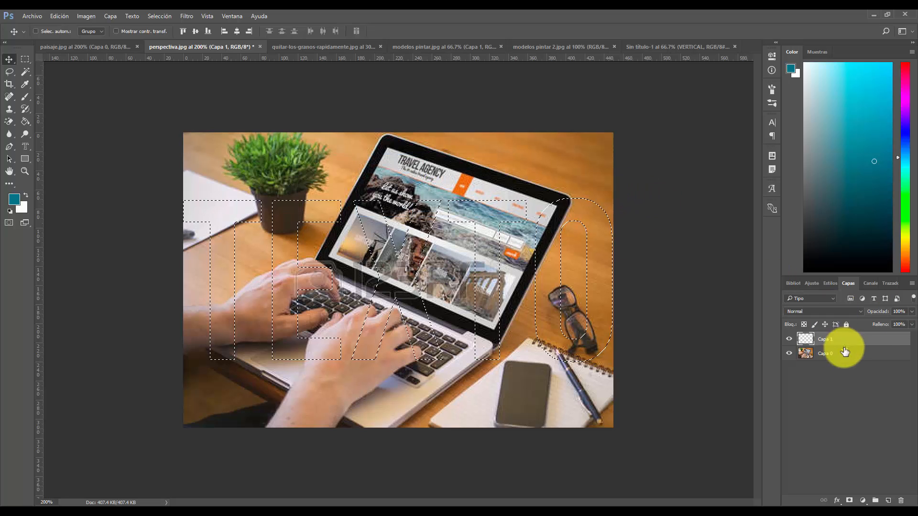
pyautogui.moveTo(580, 332)
pyautogui.mouseDown()
pyautogui.moveTo(566, 291)
pyautogui.moveTo(584, 338)
pyautogui.moveTo(576, 334)
pyautogui.mouseUp()
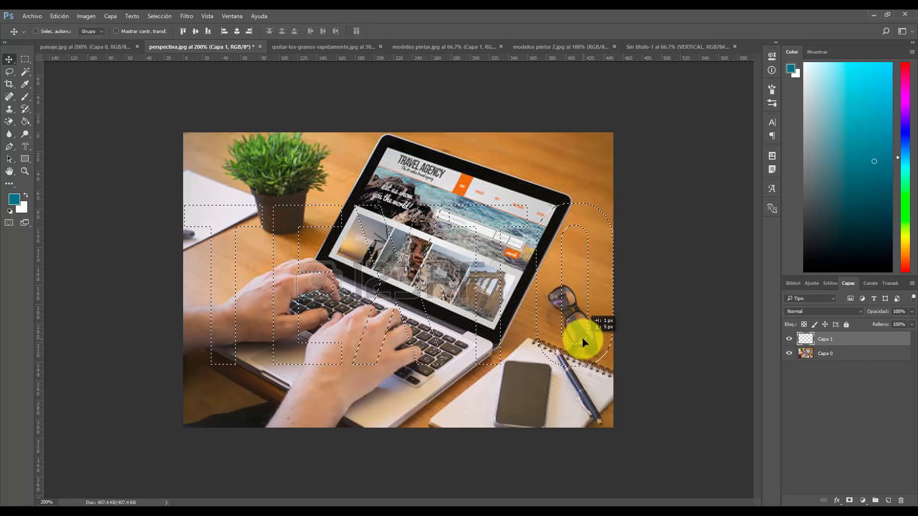
# Cut the TEXTO-shaped area out of Capa 0, place it on a new layer and hide Capa 0.
pyautogui.click(813, 354)
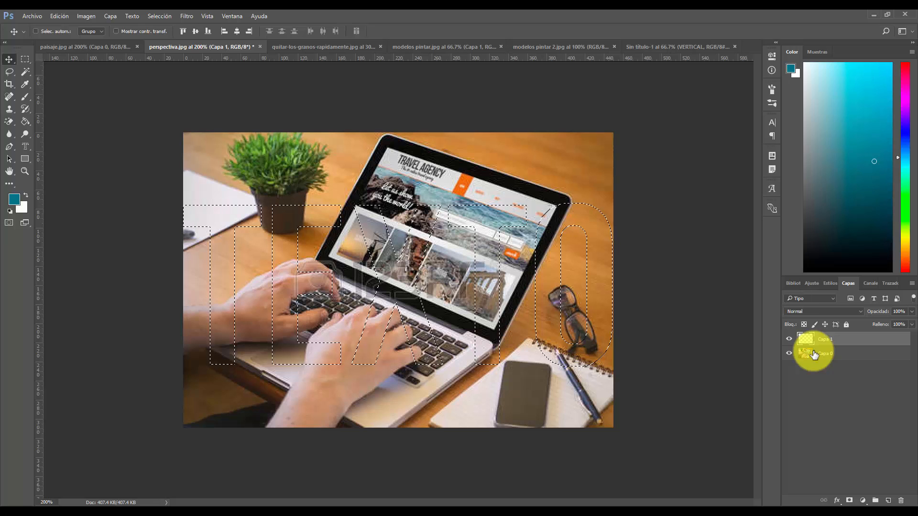
pyautogui.press('Delete')
pyautogui.hotkey('ctrl', 'd')
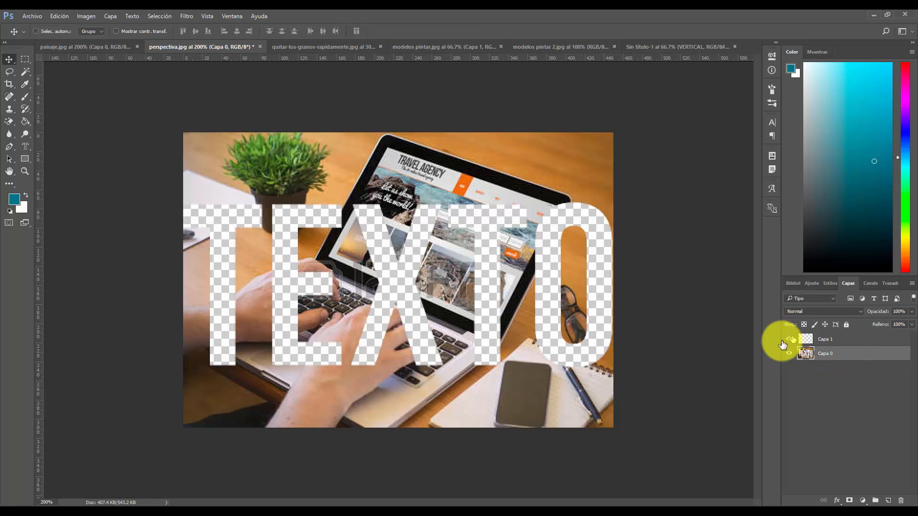
pyautogui.hotkey('ctrl', 'z')
pyautogui.hotkey('ctrl', 'j')
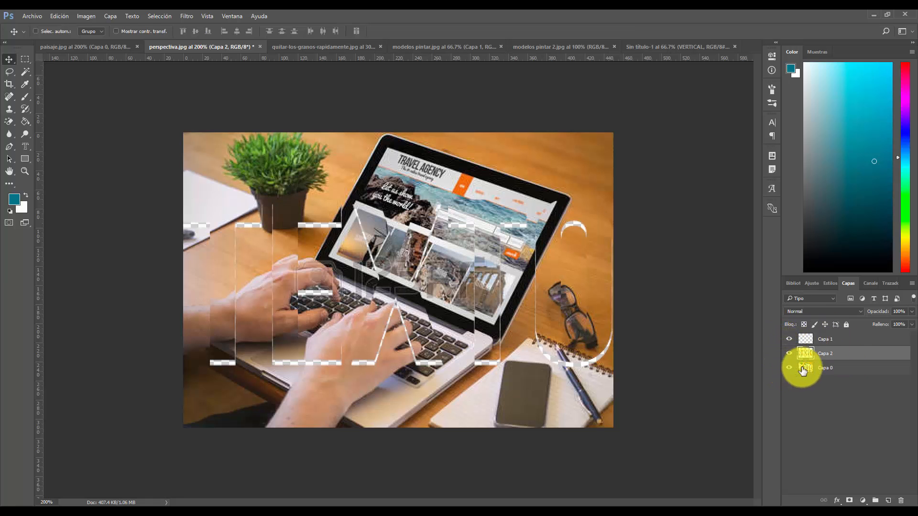
pyautogui.click(789, 368)
# Bring the photo-filled TEXTO cutout into modelos pintar 2.jpg and place it on the light wall left of the woman.
pyautogui.moveTo(615, 322); pyautogui.dragTo(285, 302)
pyautogui.hotkey('ctrl', '-')
pyautogui.hotkey('ctrl', '-')
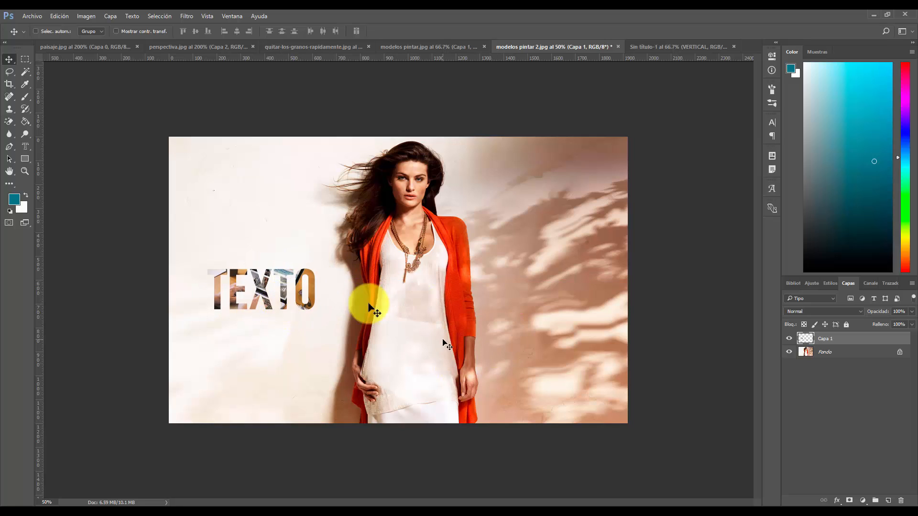
pyautogui.click(243, 291)
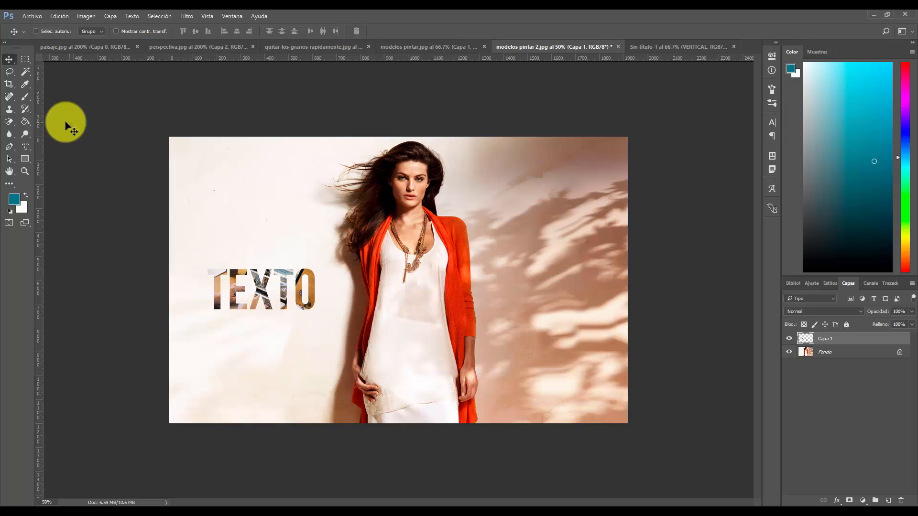
pyautogui.click(10, 146)
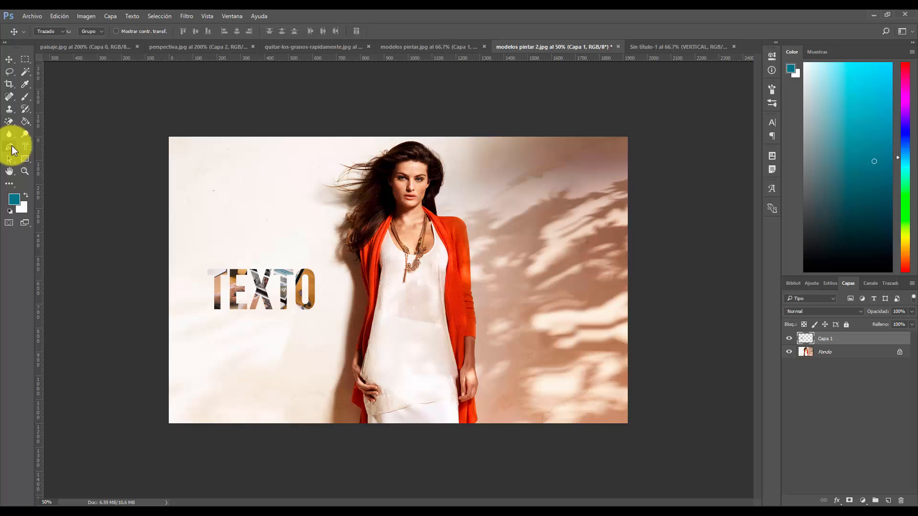
pyautogui.moveTo(9, 145); pyautogui.dragTo(39, 145)
pyautogui.click(50, 146)
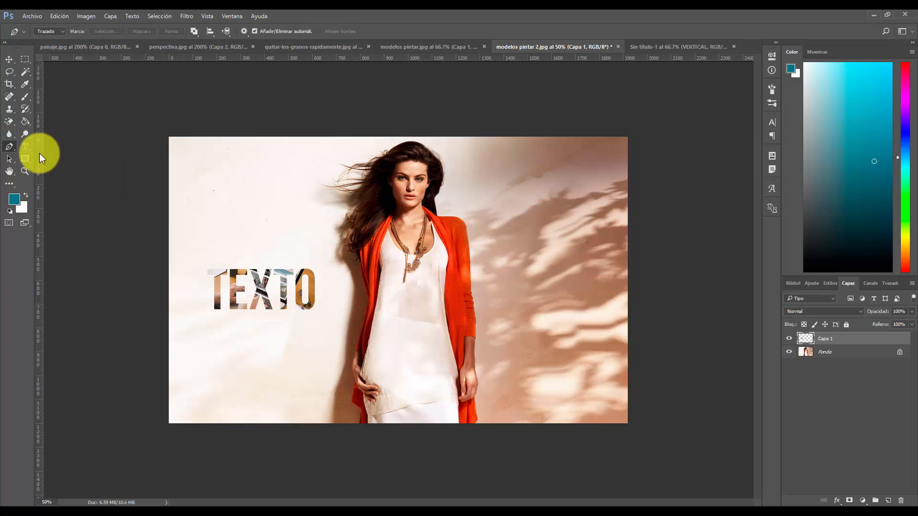
pyautogui.click(22, 145)
pyautogui.moveTo(8, 147); pyautogui.dragTo(41, 143)
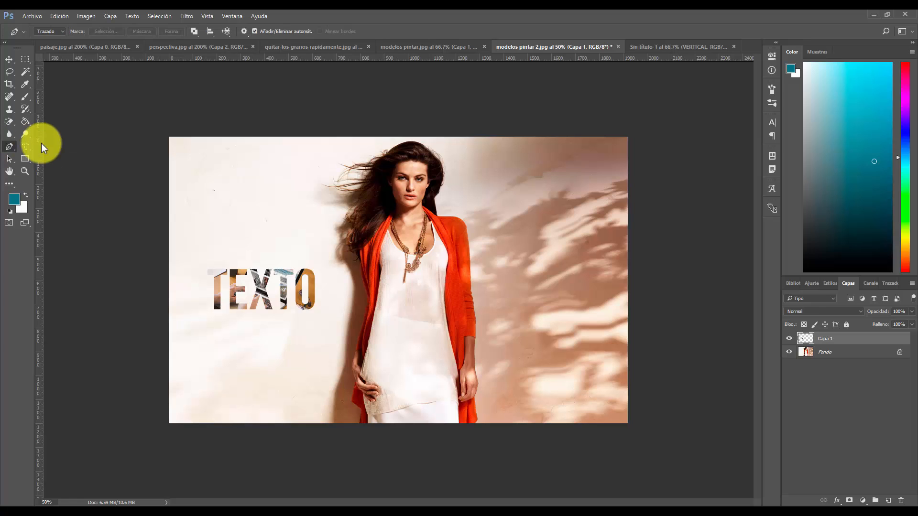
# Switch to the Sin título-1 document and delete the layers VERTICAL, CUALQUIER TEXTO and Capa 0, keeping the man's portrait.
pyautogui.click(434, 47)
pyautogui.click(674, 47)
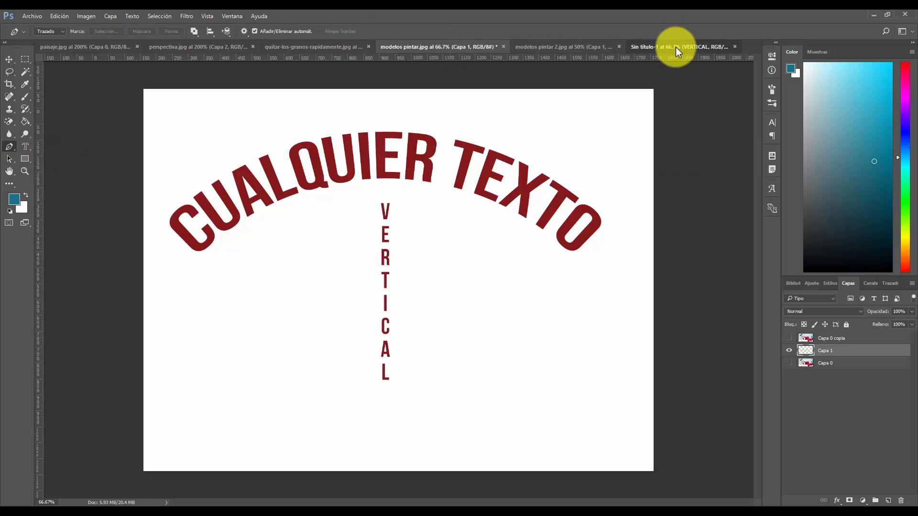
pyautogui.click(789, 341)
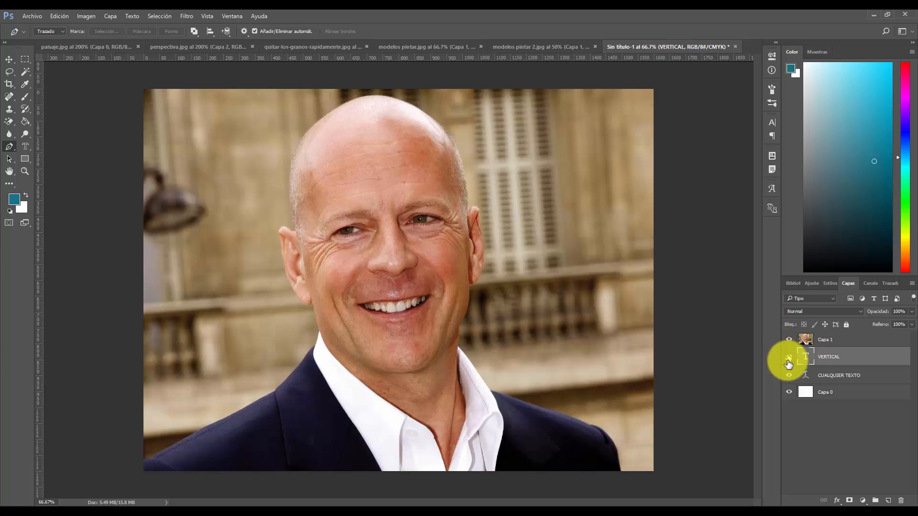
pyautogui.keyDown('shift'); pyautogui.click(796, 388); pyautogui.keyUp('shift')
pyautogui.click(902, 501)
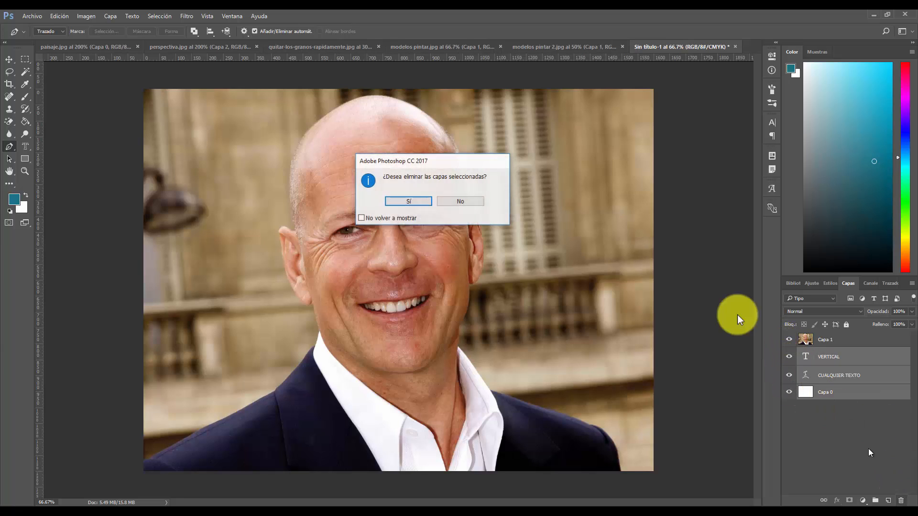
pyautogui.click(405, 199)
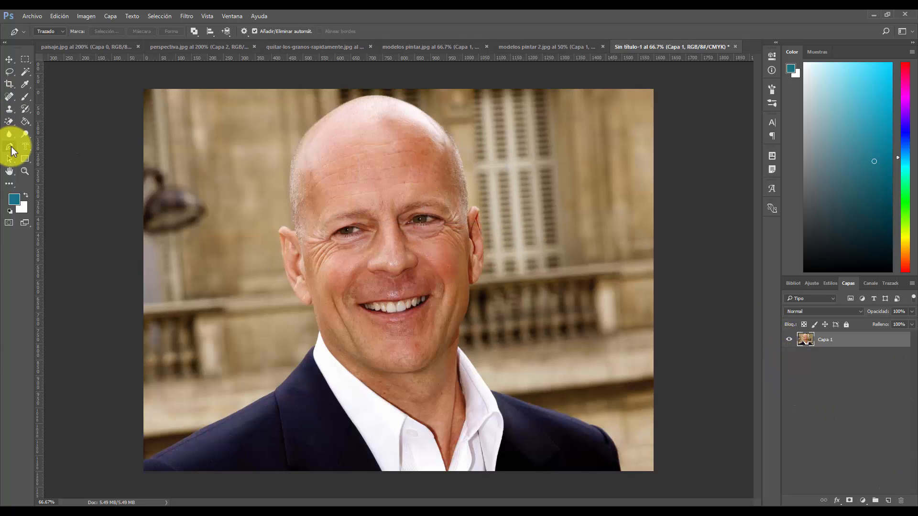
# Start a Pen tool path at the photo's left edge and trace the jacket shoulder up to the tip of the shirt collar.
pyautogui.rightClick(10, 147)
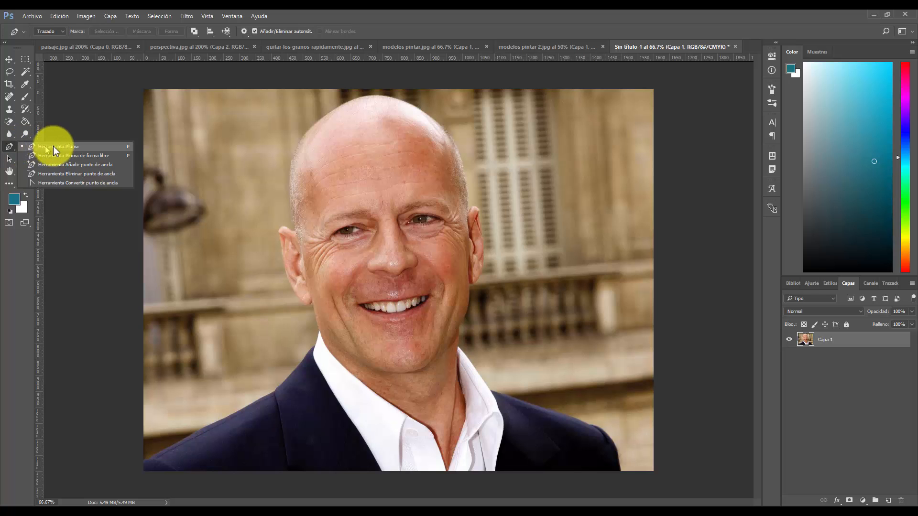
pyautogui.click(67, 146)
pyautogui.scroll(1, 187, 475)
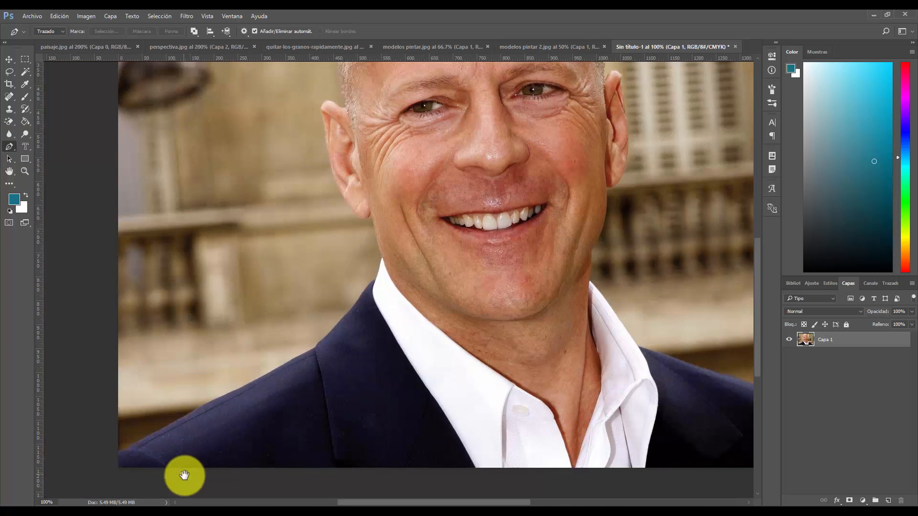
pyautogui.click(129, 425)
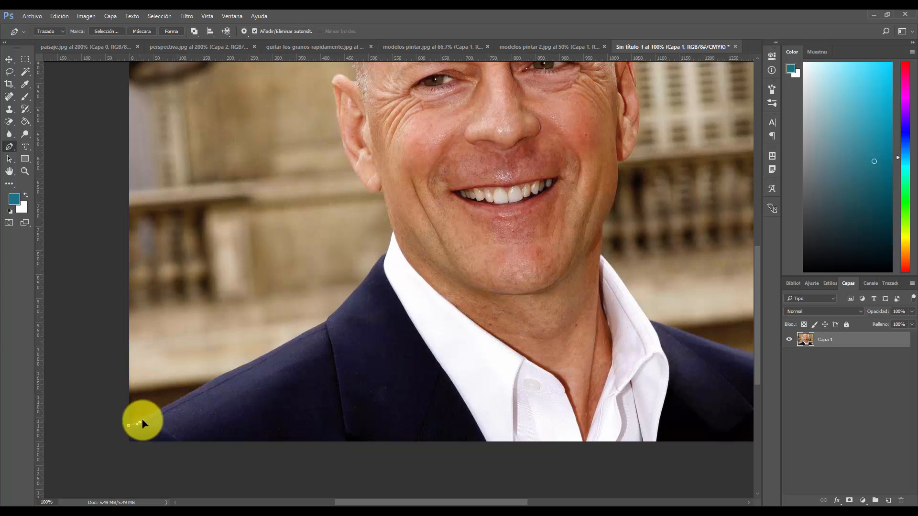
pyautogui.moveTo(219, 377); pyautogui.dragTo(220, 375)
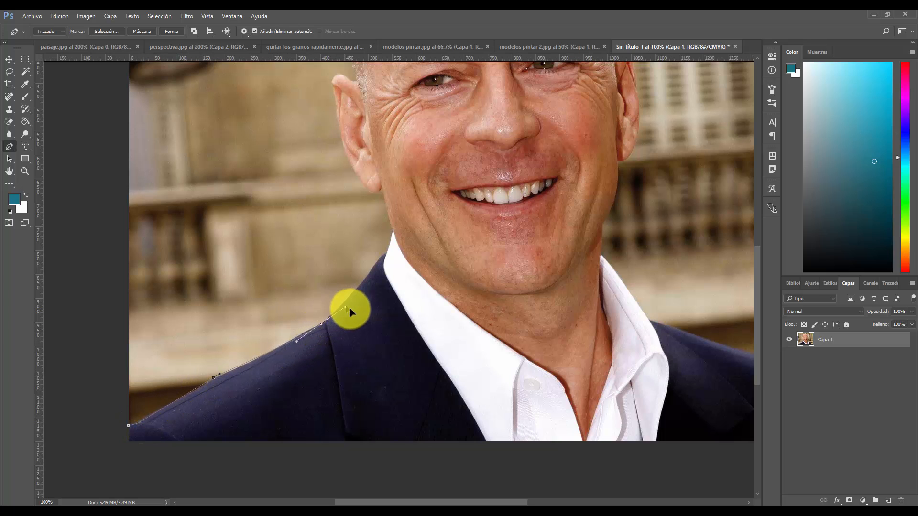
pyautogui.moveTo(349, 310); pyautogui.dragTo(348, 306)
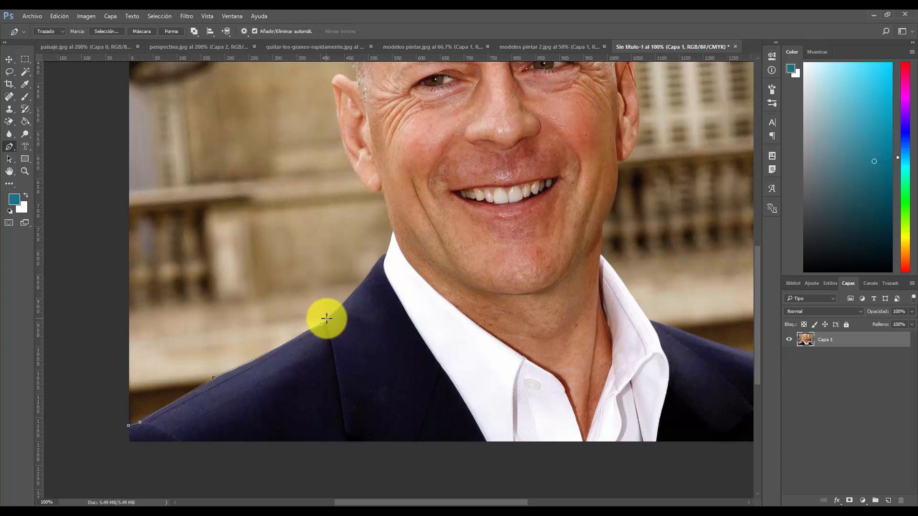
pyautogui.moveTo(385, 253); pyautogui.dragTo(374, 266)
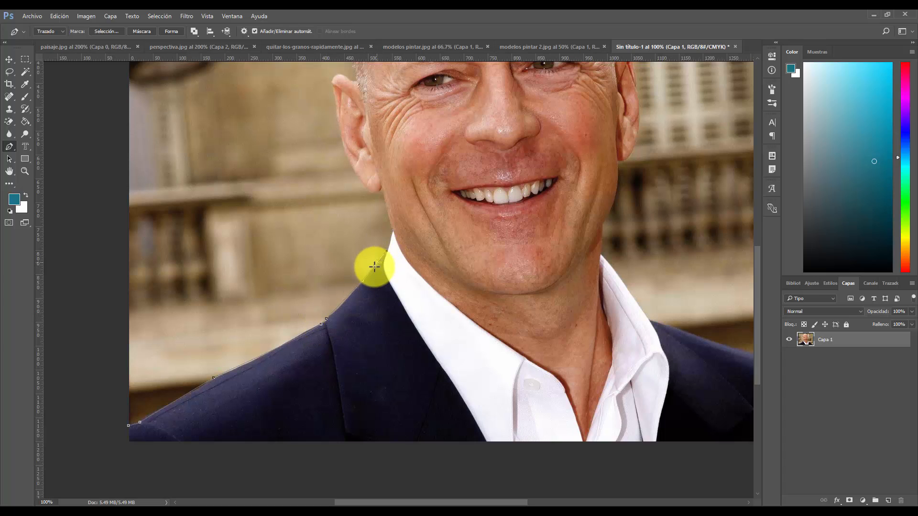
pyautogui.click(392, 233)
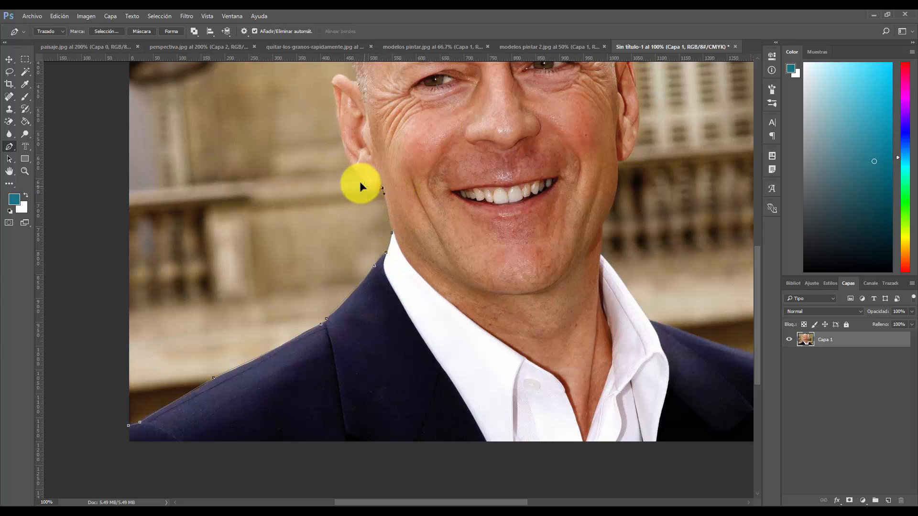
# Continue the path up the neck and around the ear on the photo's left side, from the earlobe to its upper tip.
pyautogui.moveTo(354, 177); pyautogui.dragTo(355, 172)
pyautogui.scroll(3, 426, 180)
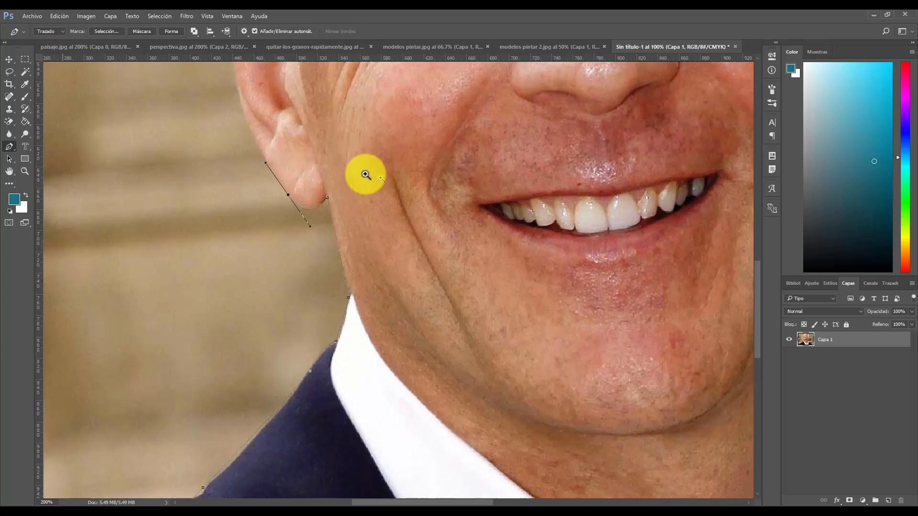
pyautogui.moveTo(165, 281); pyautogui.dragTo(158, 304)
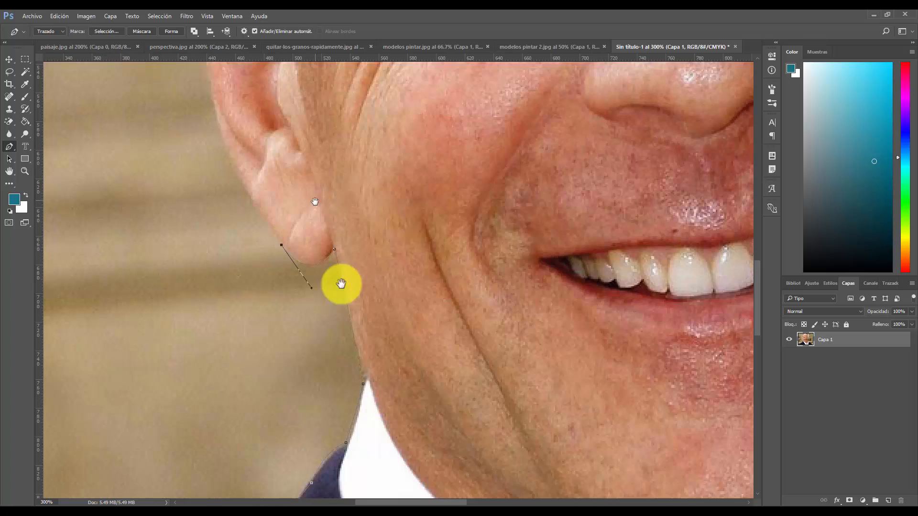
pyautogui.scroll(3, 338, 283)
pyautogui.moveTo(262, 248); pyautogui.dragTo(250, 186)
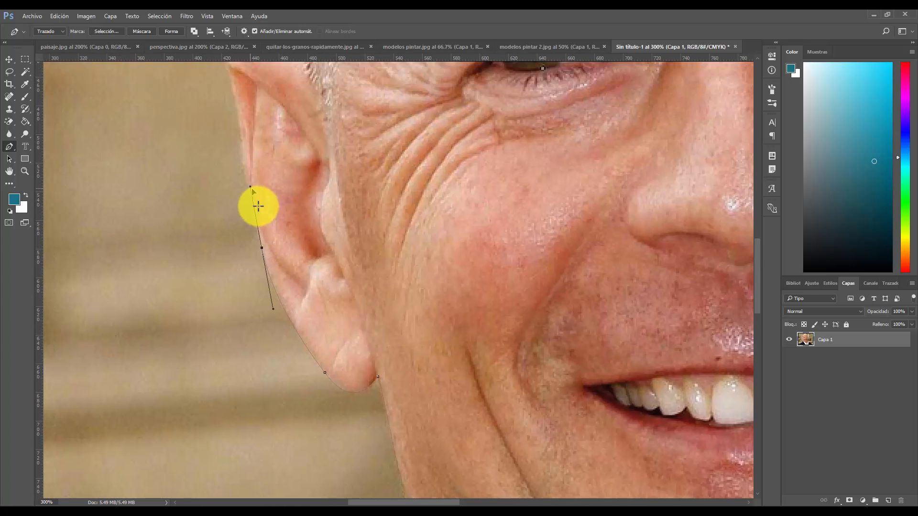
pyautogui.moveTo(238, 127); pyautogui.dragTo(293, 312)
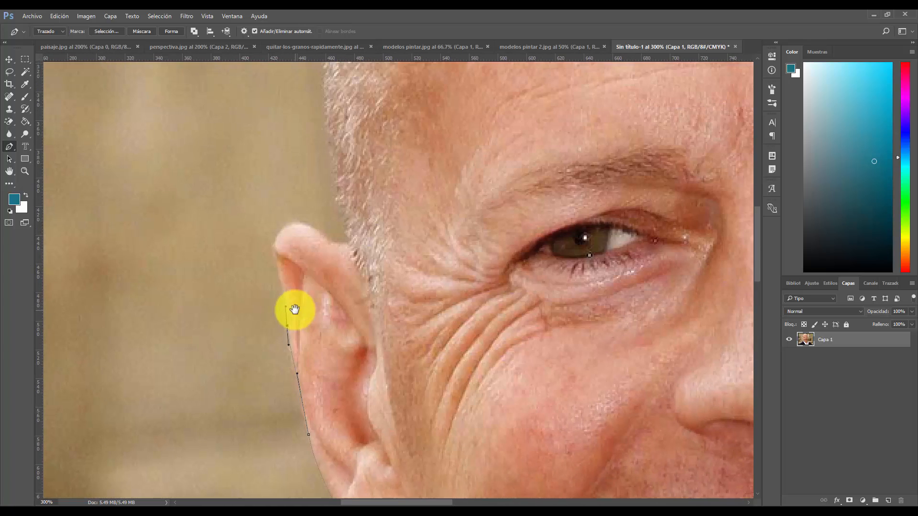
pyautogui.moveTo(274, 251); pyautogui.dragTo(274, 242)
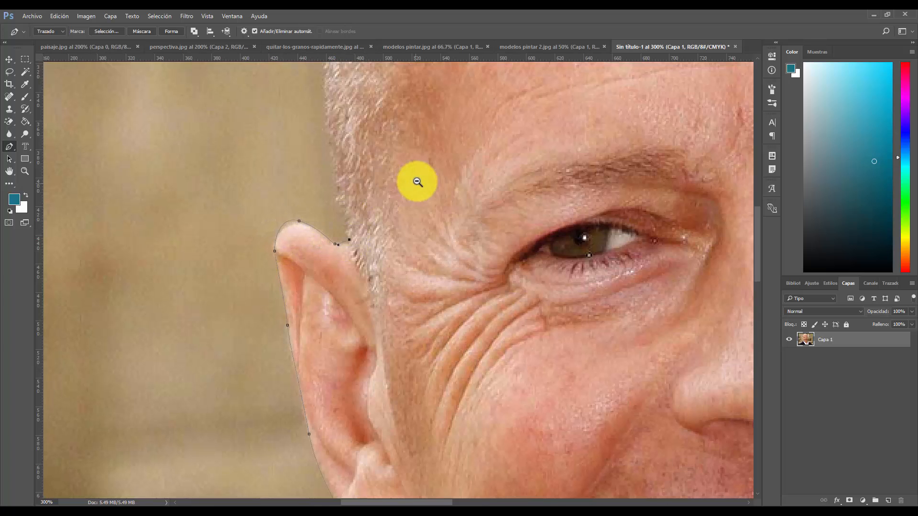
# Carry the path over the top of the bald head in smooth curves and down the temple to the opposite ear.
pyautogui.scroll(-4, 416, 180)
pyautogui.scroll(2, 311, 325)
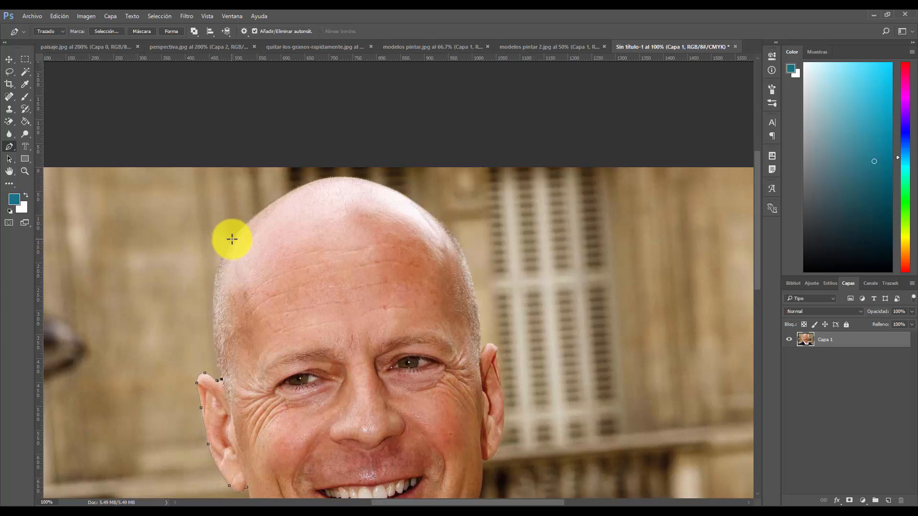
pyautogui.moveTo(232, 239); pyautogui.dragTo(272, 191)
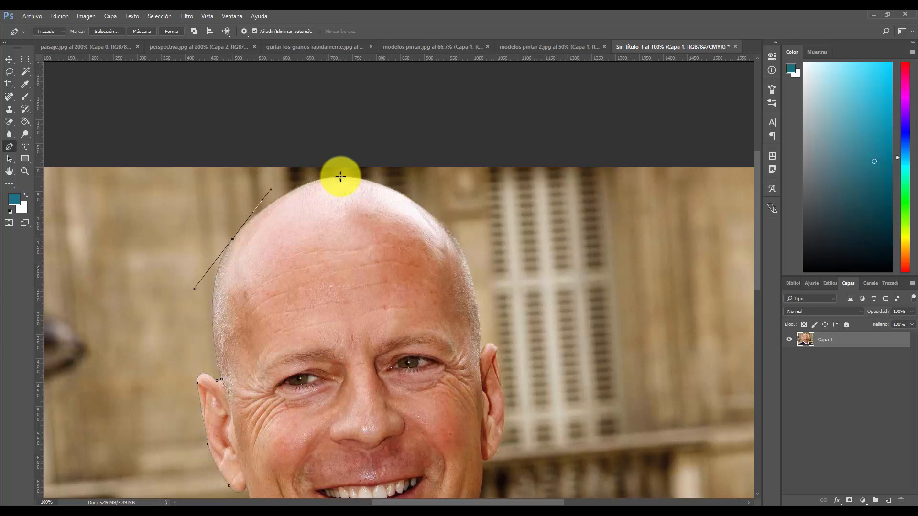
pyautogui.moveTo(471, 273); pyautogui.dragTo(485, 323)
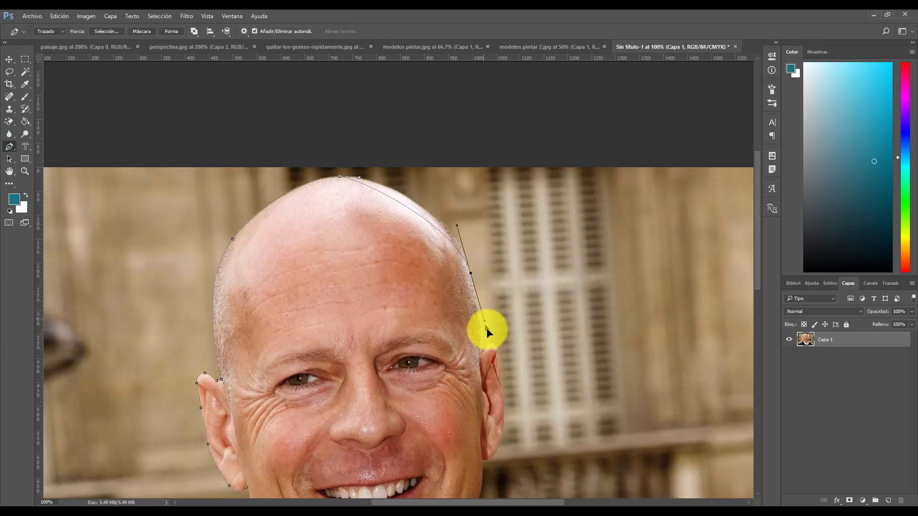
pyautogui.moveTo(500, 355); pyautogui.dragTo(502, 359)
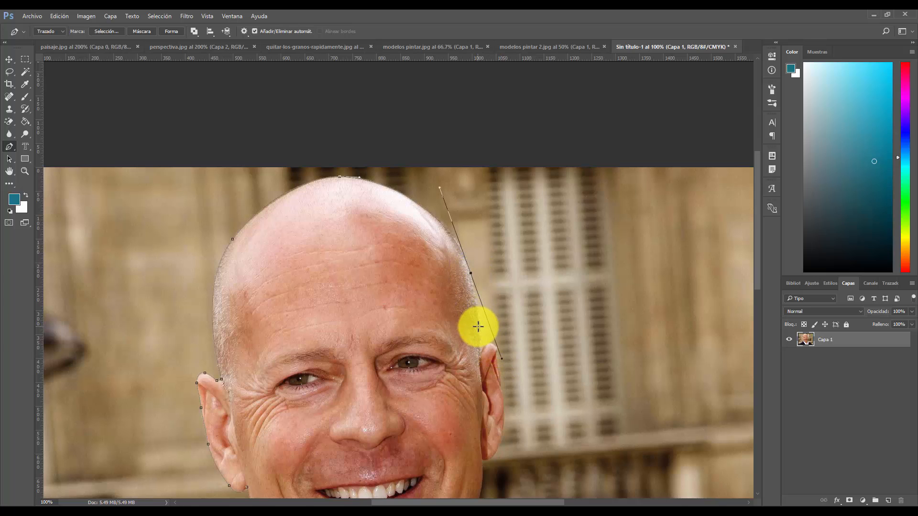
pyautogui.hotkey('ctrl', 'z')
pyautogui.keyDown('alt'); pyautogui.click(471, 274); pyautogui.keyUp('alt')
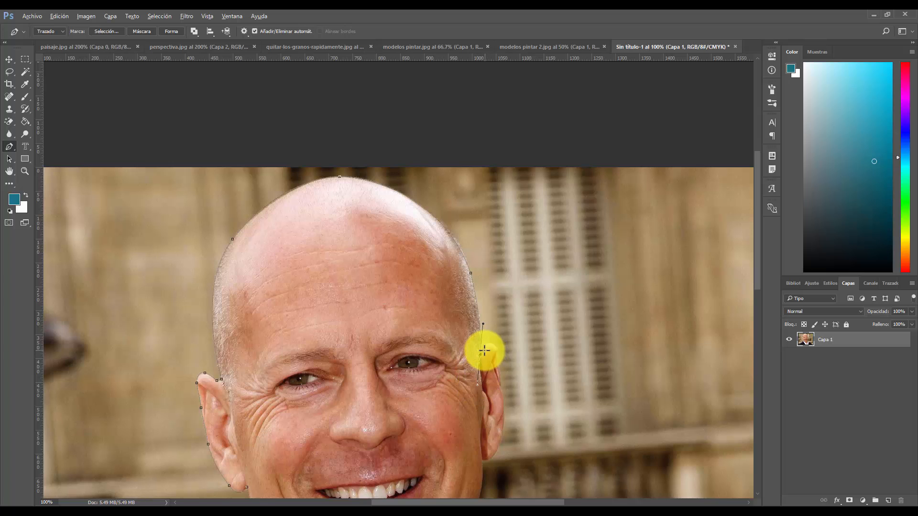
# Trace the outer edge of the ear on the photo's right side down to the bottom of its lobe.
pyautogui.scroll(4, 485, 344)
pyautogui.moveTo(425, 326); pyautogui.dragTo(437, 313)
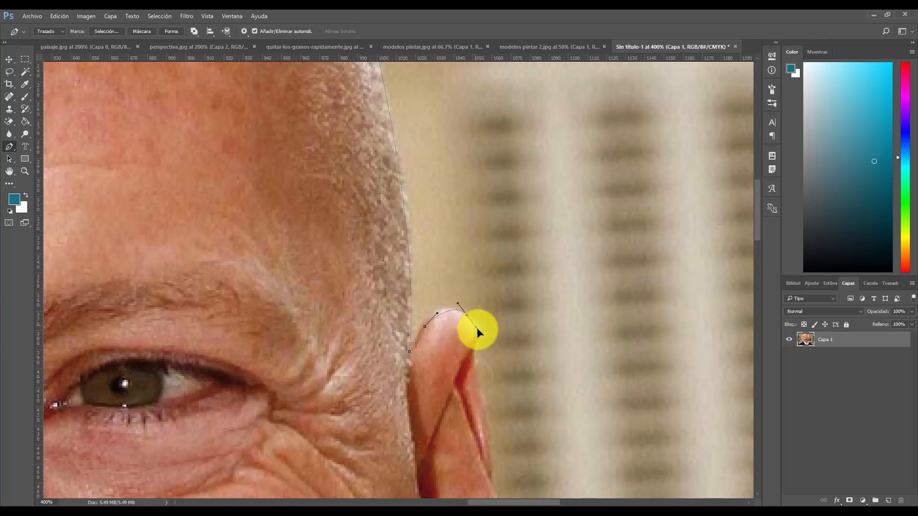
pyautogui.click(473, 342)
pyautogui.moveTo(481, 379); pyautogui.dragTo(484, 387)
pyautogui.moveTo(508, 414); pyautogui.dragTo(488, 286)
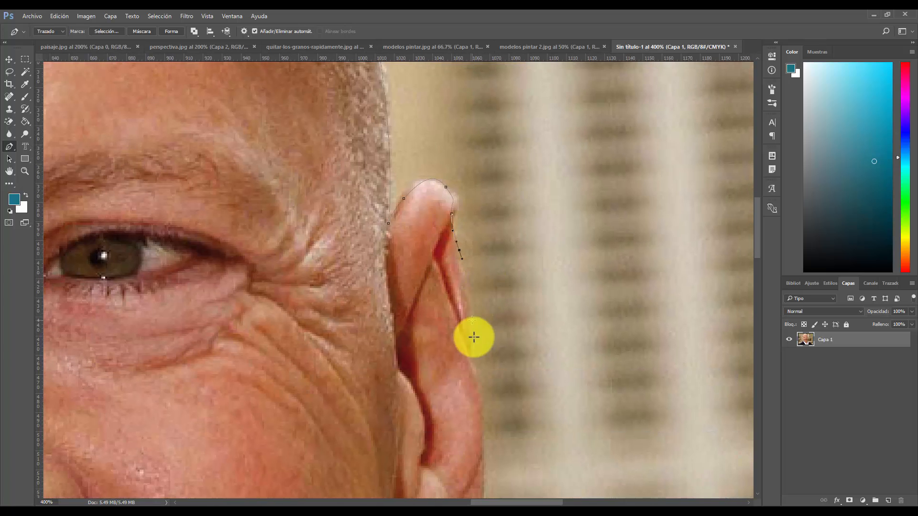
pyautogui.moveTo(470, 359); pyautogui.dragTo(470, 368)
pyautogui.scroll(-5, 469, 361)
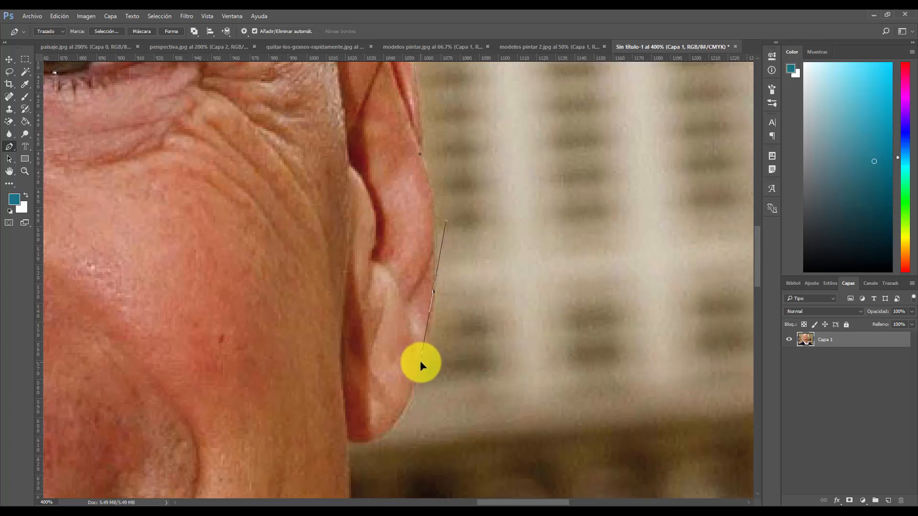
pyautogui.click(421, 363)
pyautogui.moveTo(398, 423); pyautogui.dragTo(395, 428)
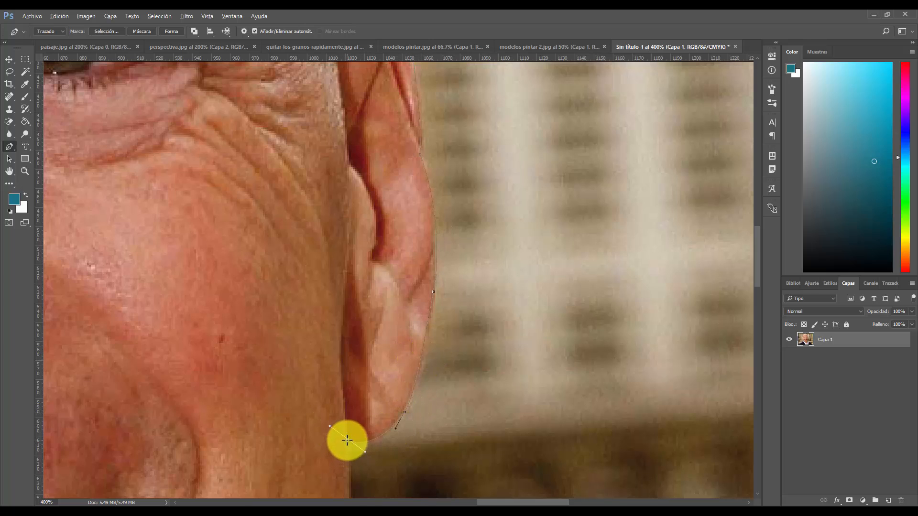
# Extend the path along the jaw and neck below the right-hand ear to the tip of the shirt collar, with a corner point at the jaw.
pyautogui.moveTo(461, 379); pyautogui.dragTo(476, 354)
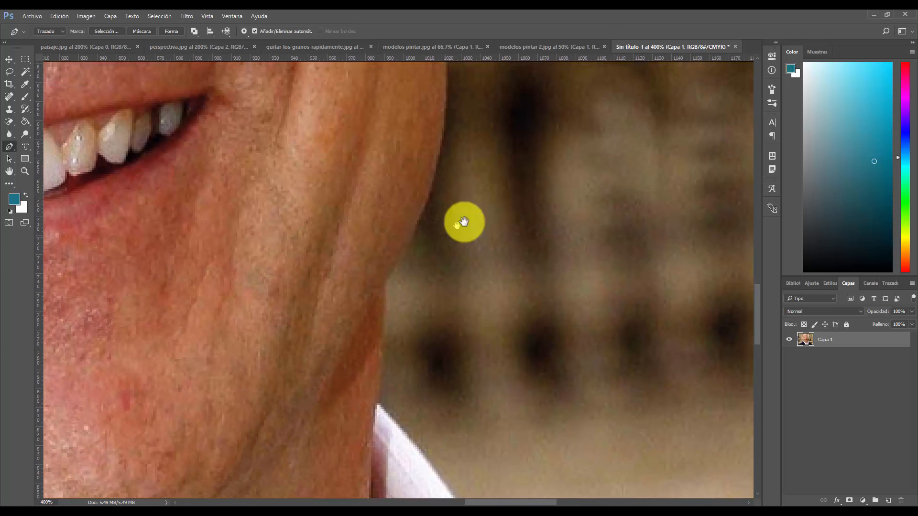
pyautogui.moveTo(464, 222); pyautogui.dragTo(454, 293)
pyautogui.moveTo(372, 357); pyautogui.dragTo(299, 446)
pyautogui.click(372, 358)
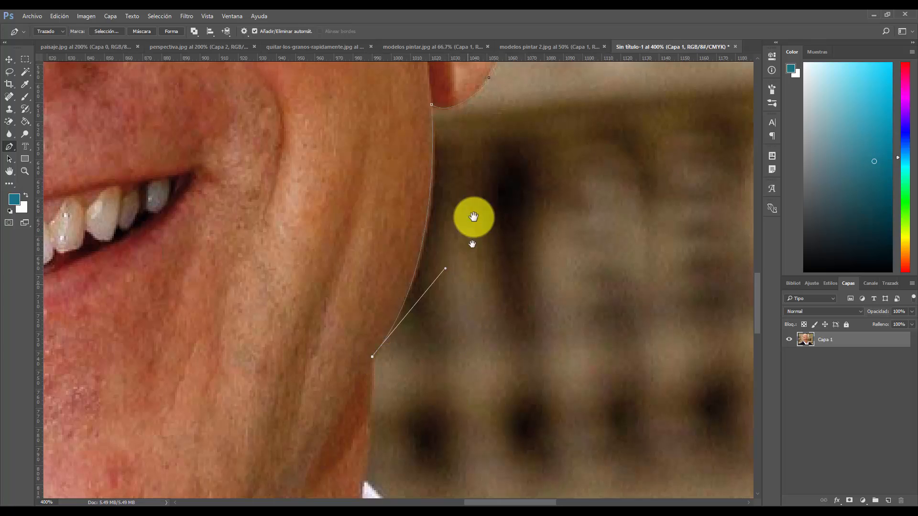
pyautogui.scroll(-5, 471, 215)
pyautogui.moveTo(385, 296); pyautogui.dragTo(376, 330)
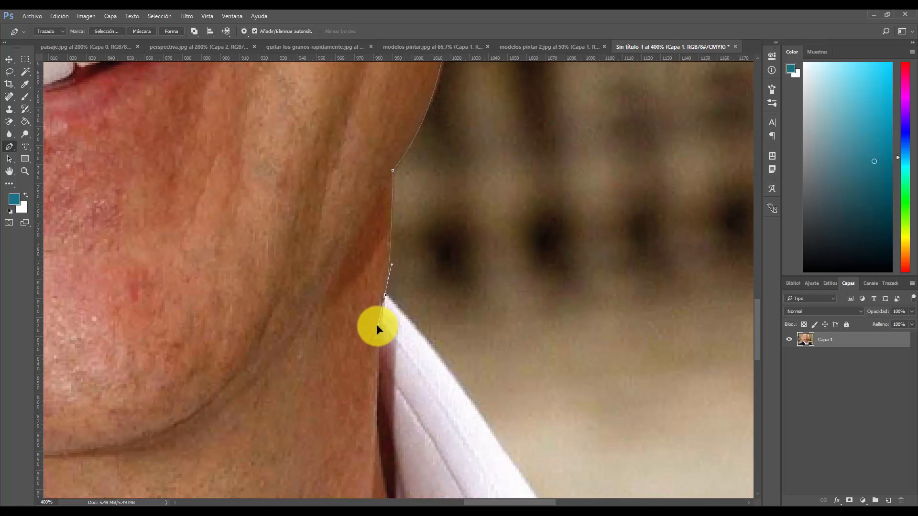
# Continue the path from the collar tip along the upper outer edge of the white shirt collar with closely spaced anchor points.
pyautogui.scroll(-3, 467, 324)
pyautogui.hscroll(2, 467, 324)
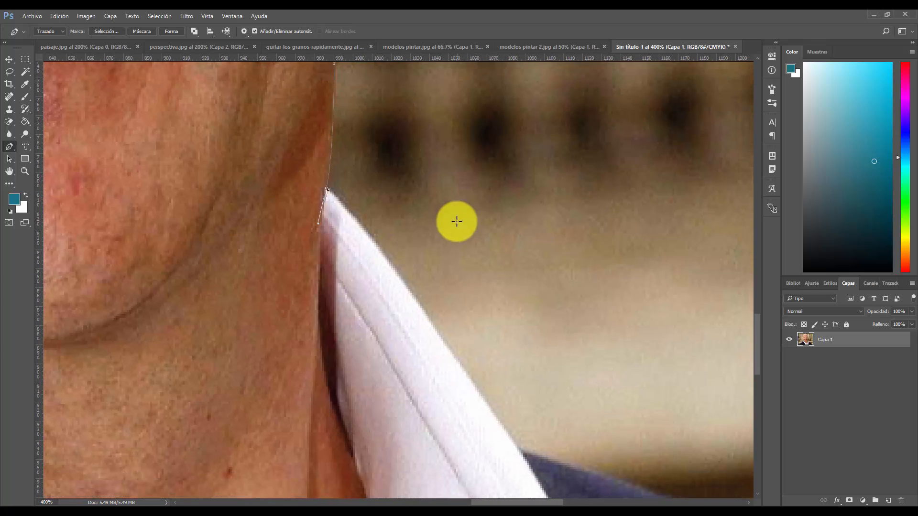
pyautogui.click(325, 188)
pyautogui.click(339, 201)
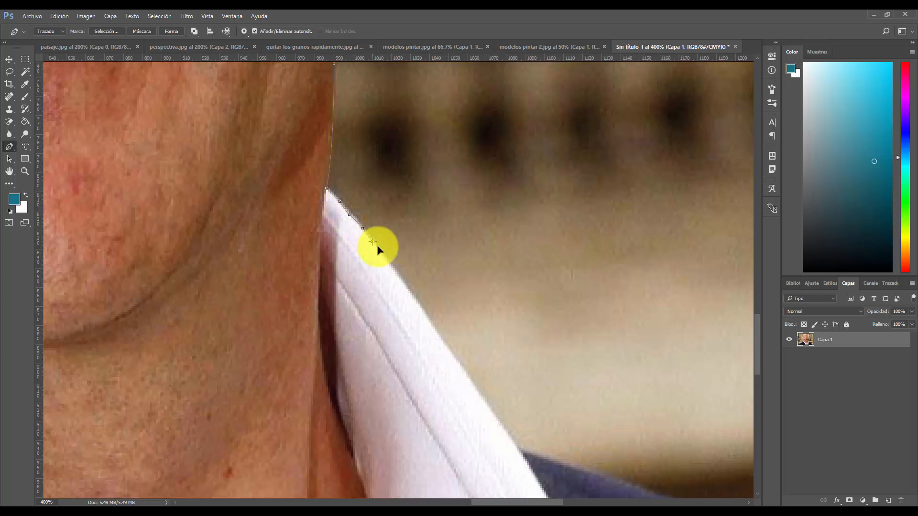
pyautogui.click(397, 272)
pyautogui.click(409, 289)
pyautogui.click(421, 305)
pyautogui.click(432, 322)
# Extend the path down the rest of the collar's outer edge to the point where the jacket shoulder begins.
pyautogui.scroll(-3, 344, 172)
pyautogui.hscroll(3, 344, 172)
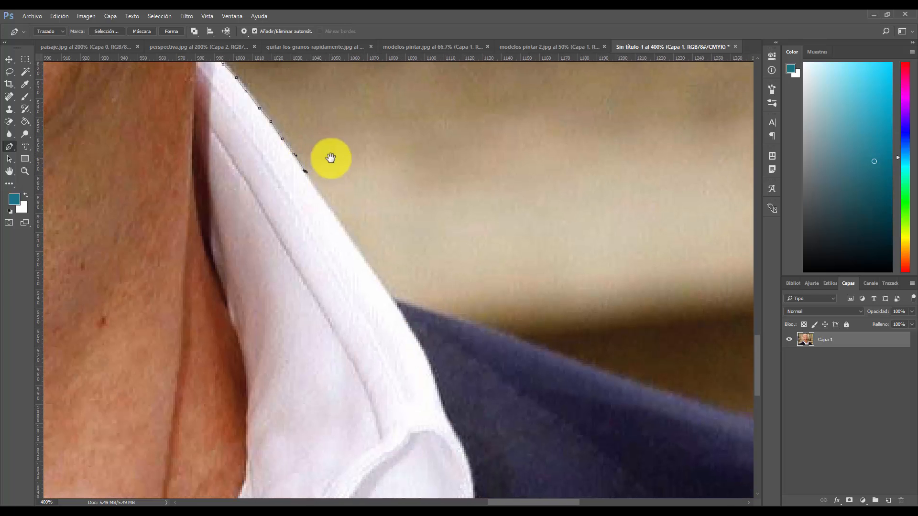
pyautogui.click(331, 215)
pyautogui.moveTo(366, 261); pyautogui.dragTo(389, 293)
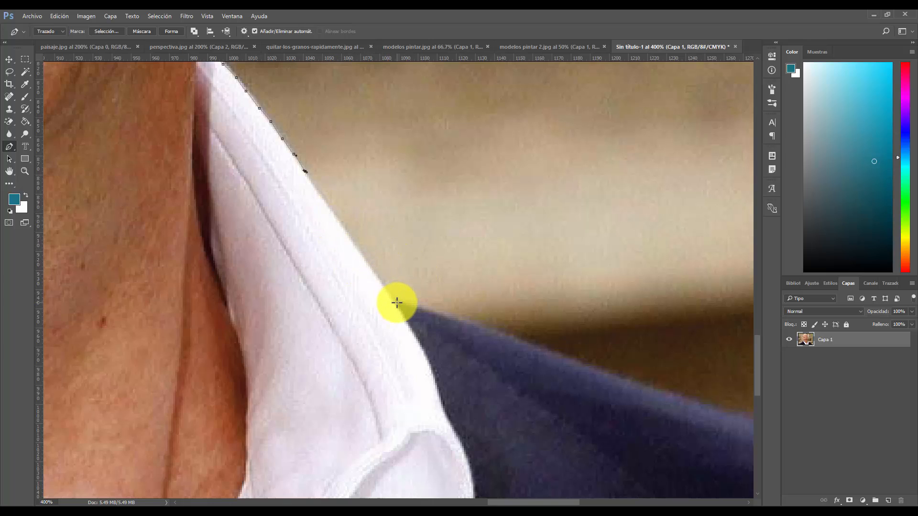
pyautogui.moveTo(396, 302); pyautogui.dragTo(431, 313)
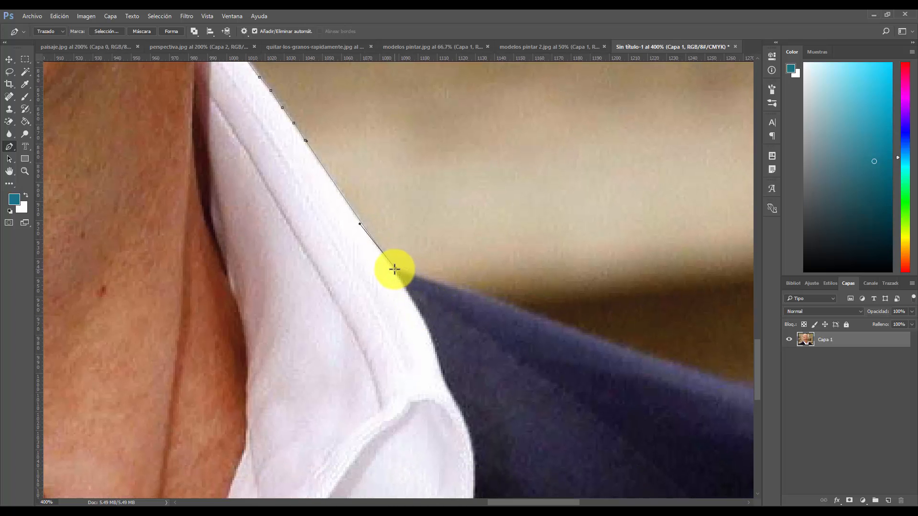
pyautogui.scroll(-2, 537, 311)
pyautogui.moveTo(390, 257); pyautogui.dragTo(372, 234)
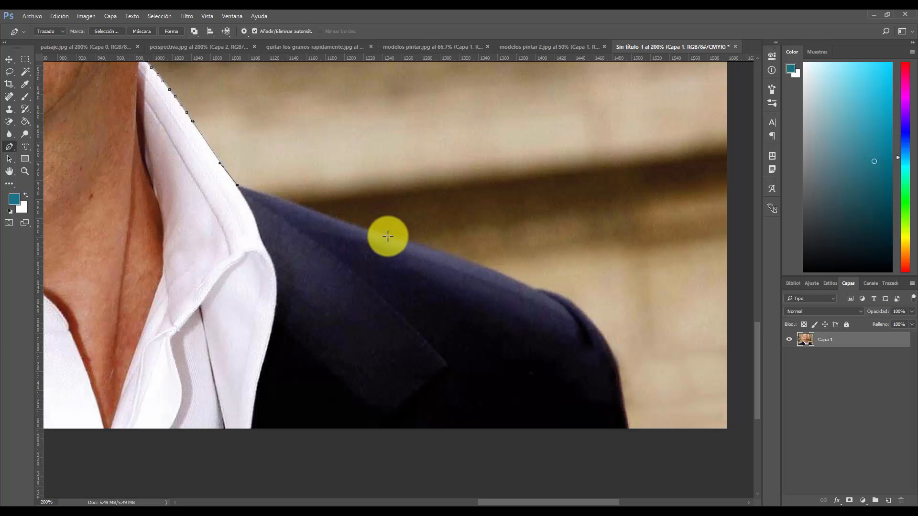
# Trace the jacket shoulder on the photo's right side, curving around its outer end down to the photo's bottom edge.
pyautogui.click(408, 243)
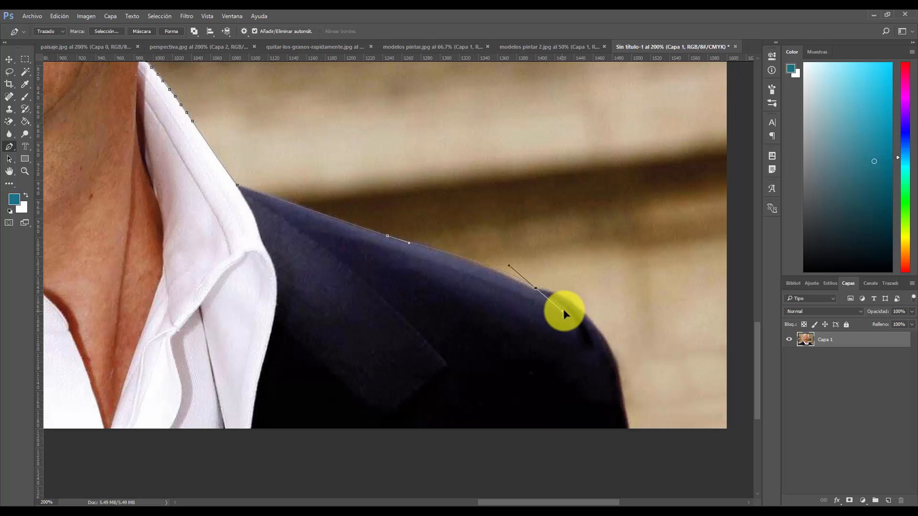
pyautogui.click(538, 288)
pyautogui.moveTo(606, 342); pyautogui.dragTo(632, 395)
pyautogui.moveTo(630, 428); pyautogui.dragTo(640, 450)
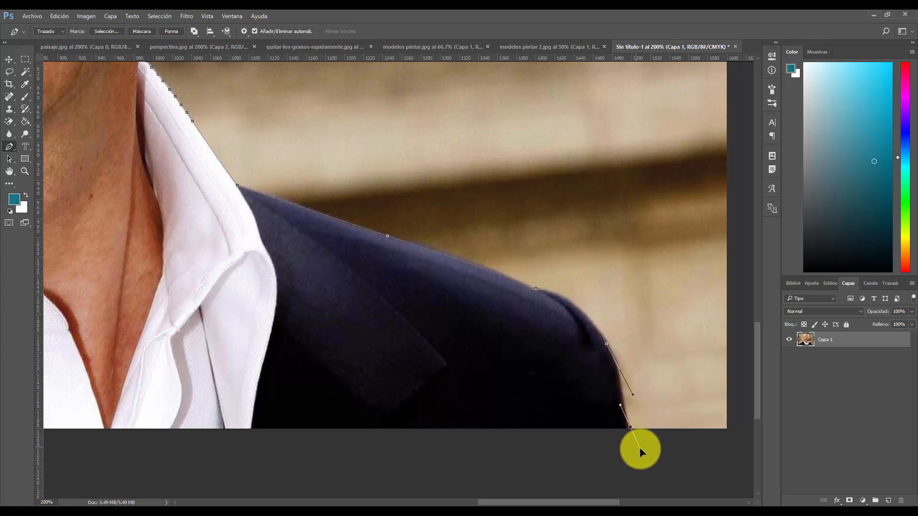
# Close the path along the photo's bottom edge through the bottom-left corner and convert it to a selection.
pyautogui.keyDown('alt'); pyautogui.click(516, 412); pyautogui.keyUp('alt')
pyautogui.moveTo(378, 377); pyautogui.dragTo(586, 344)
pyautogui.click(64, 387)
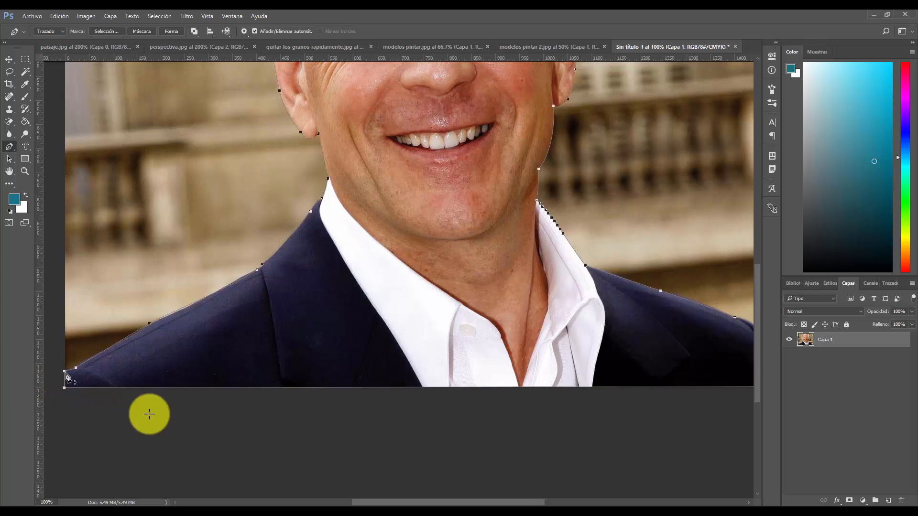
pyautogui.keyDown('alt'); pyautogui.click(508, 293); pyautogui.keyUp('alt')
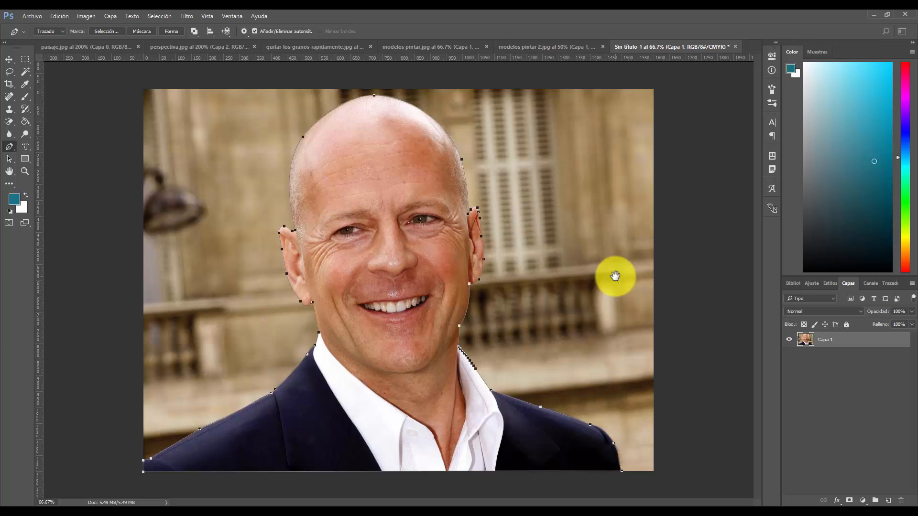
pyautogui.hotkey('ctrl', 'Return')
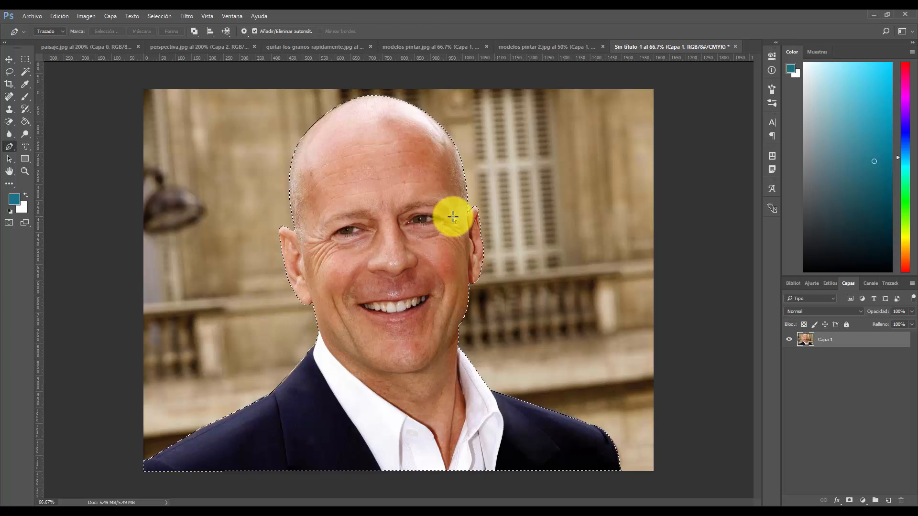
# Cut the selected man out of Capa 1, hide that layer, and paste the cutout as a new layer.
pyautogui.press('Delete')
pyautogui.hotkey('ctrl', 'd')
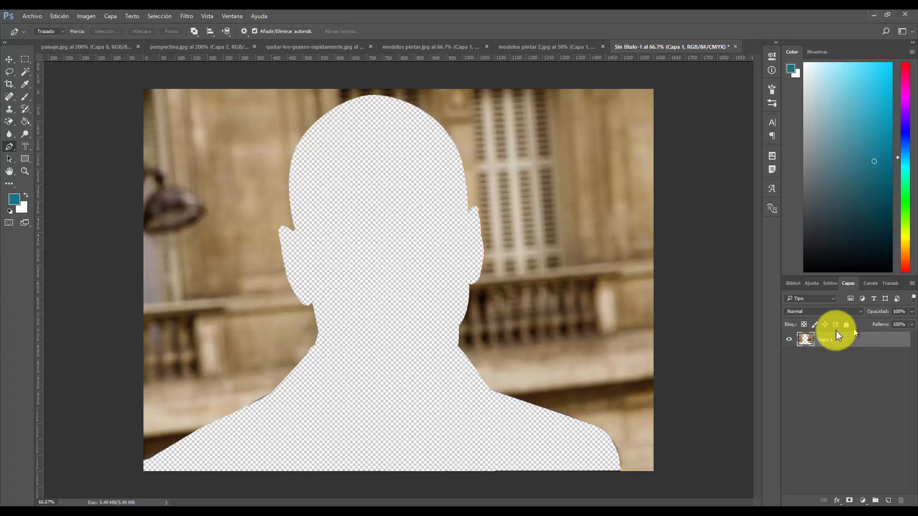
pyautogui.click(789, 340)
pyautogui.hotkey('ctrl', 'v')
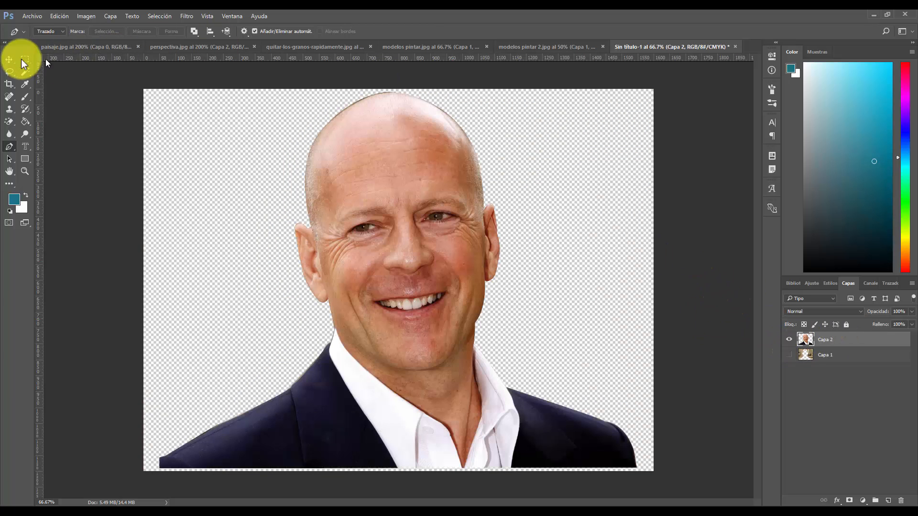
# Move the man's cutout into the modelos pintar 2.jpg document with the Move tool.
pyautogui.click(9, 59)
pyautogui.moveTo(452, 251); pyautogui.dragTo(405, 330)
pyautogui.moveTo(501, 91); pyautogui.dragTo(427, 272)
# Scale the man's cutout down with Free Transform and place it directly above the TEXTO lettering.
pyautogui.hotkey('ctrl', 't')
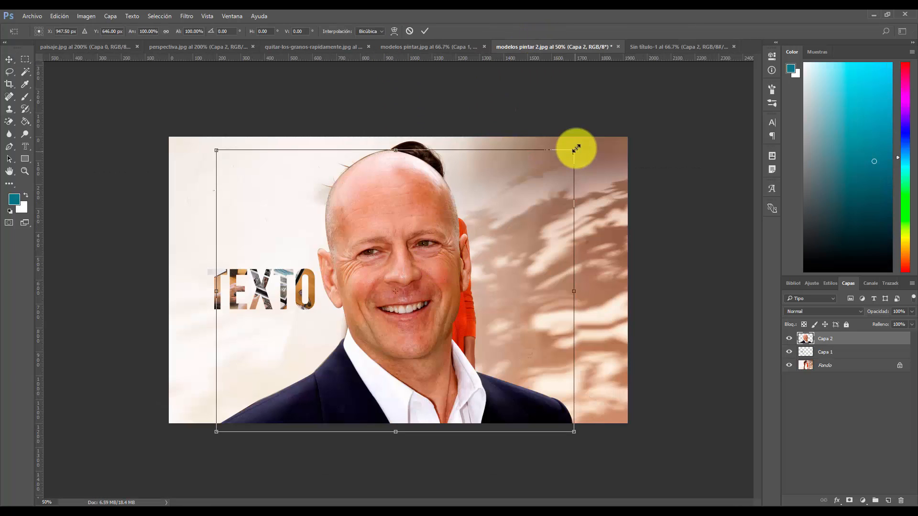
pyautogui.moveTo(573, 147); pyautogui.dragTo(364, 325)
pyautogui.press('Return')
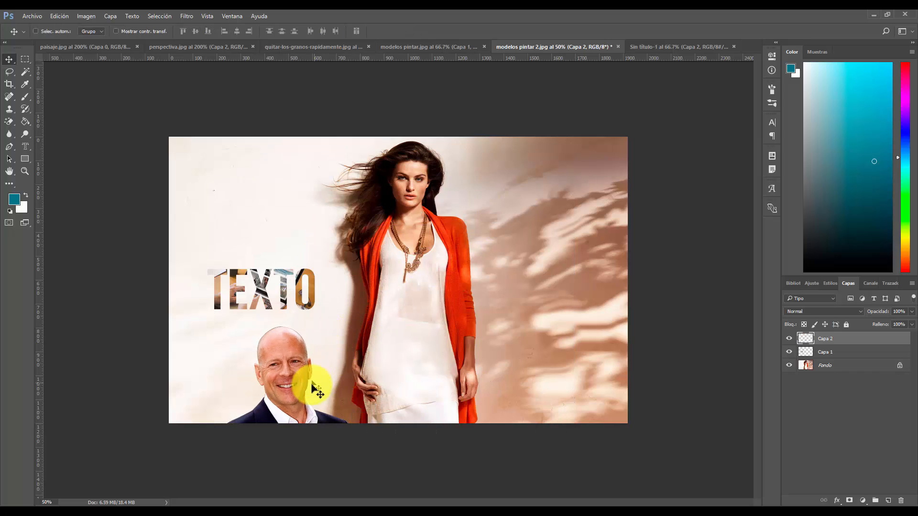
pyautogui.moveTo(313, 379); pyautogui.dragTo(272, 267)
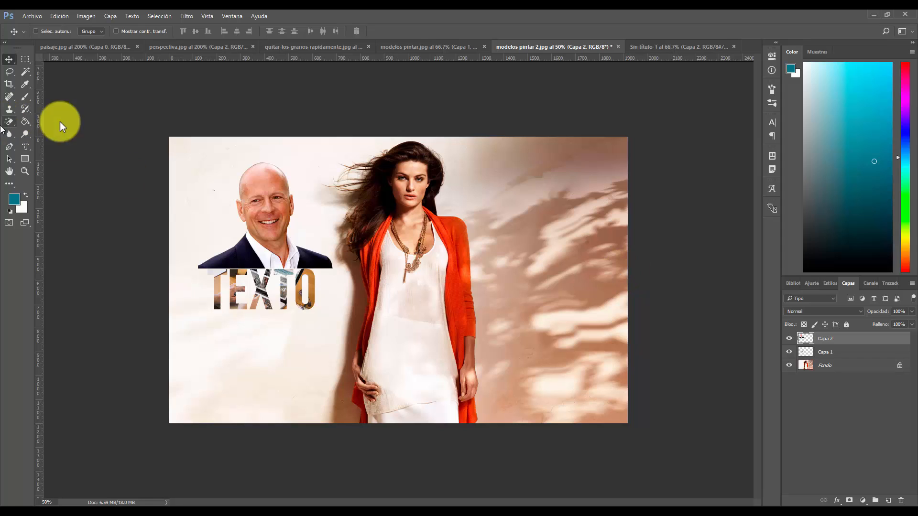
pyautogui.click(9, 161)
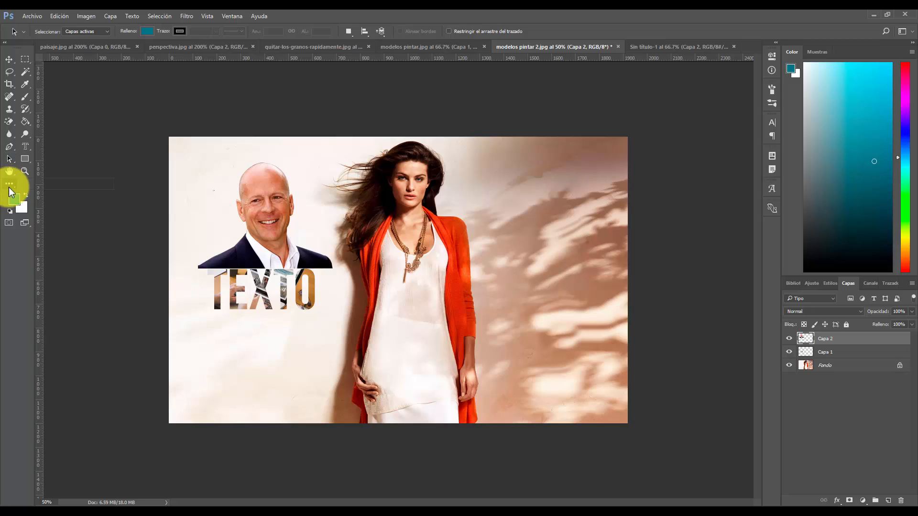
pyautogui.click(10, 184)
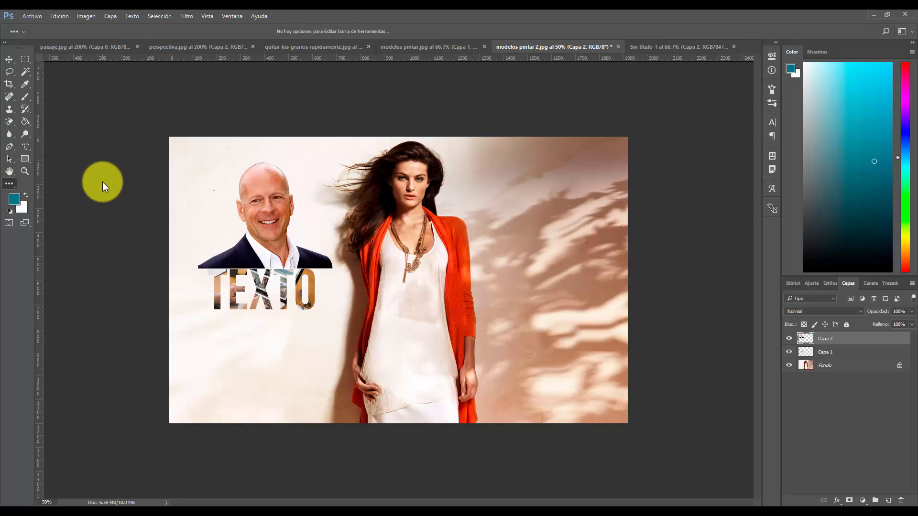